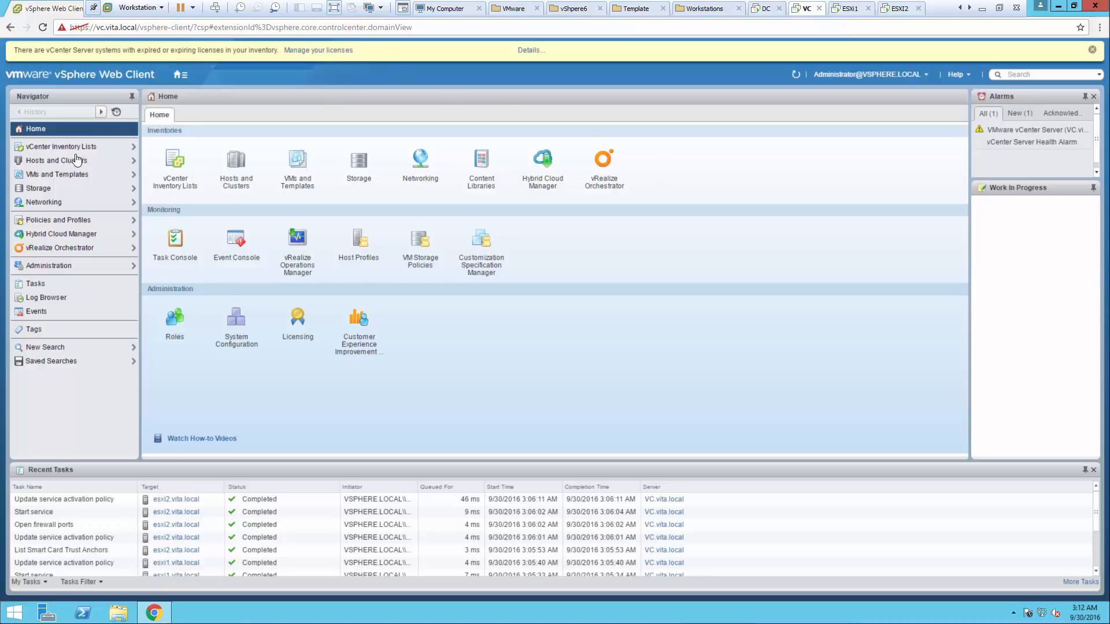
Step: Display the virtual switches of host esxi2.vita.local in its networking configuration
click(235, 161)
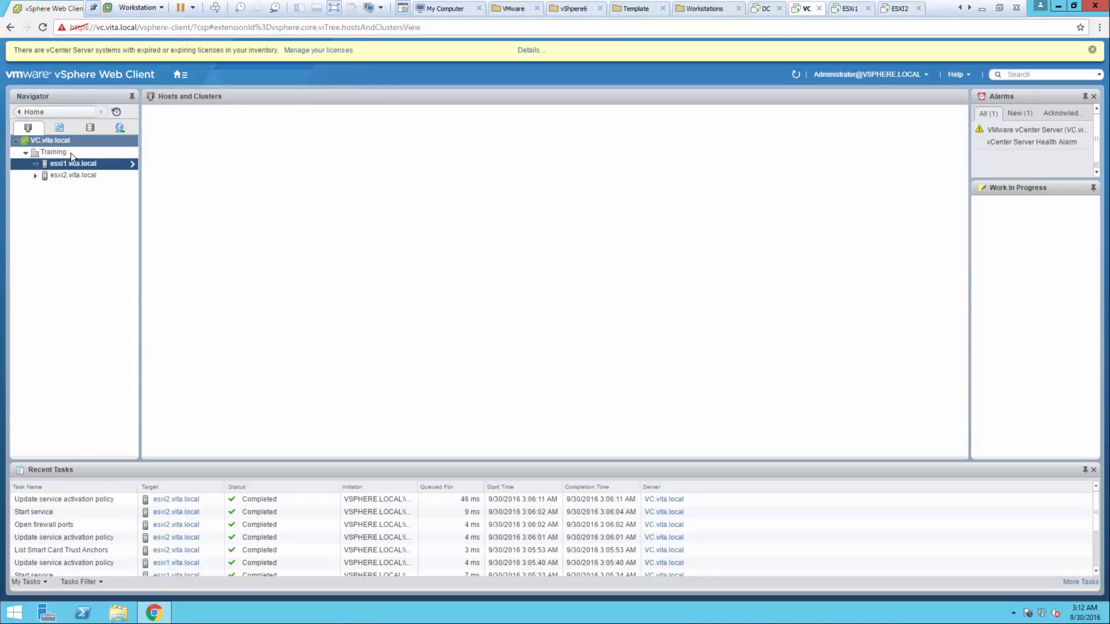
drag(70, 164, 71, 175)
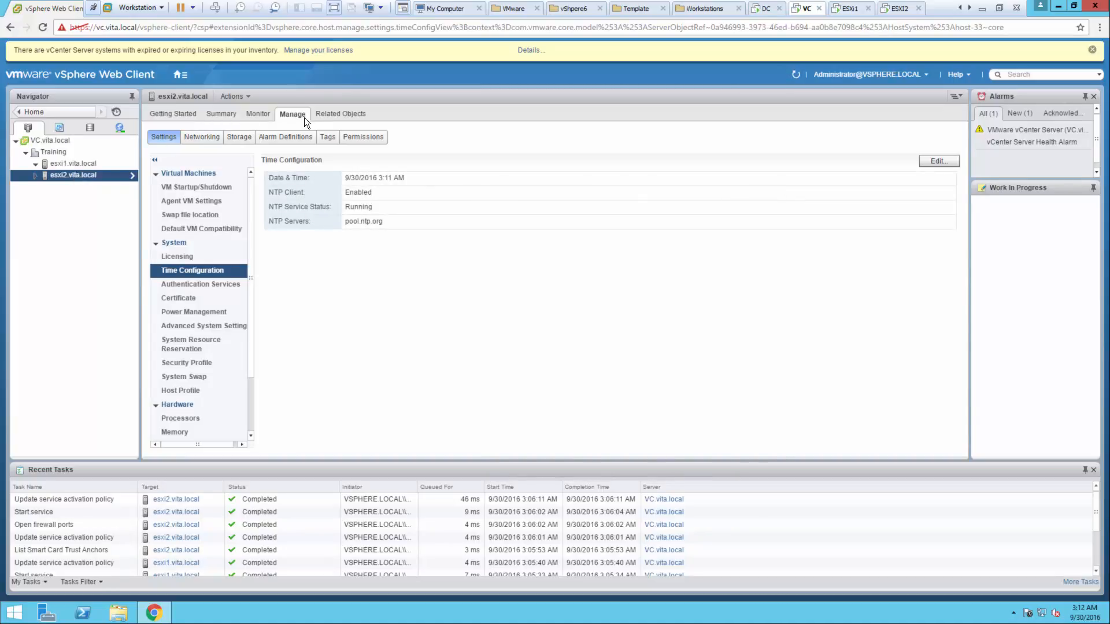
click(200, 139)
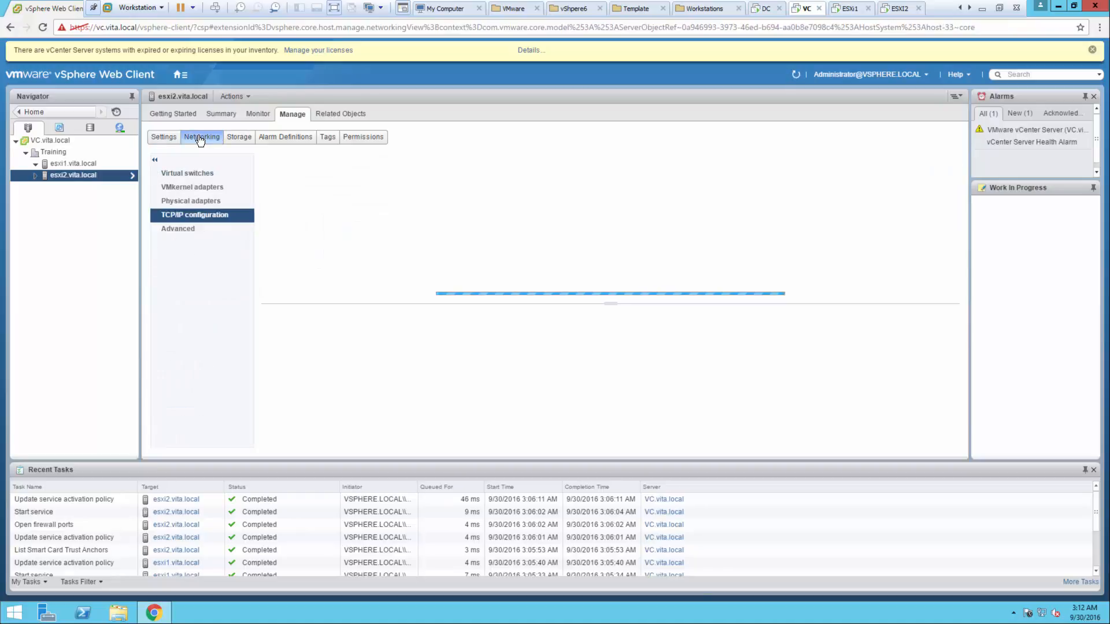
click(198, 172)
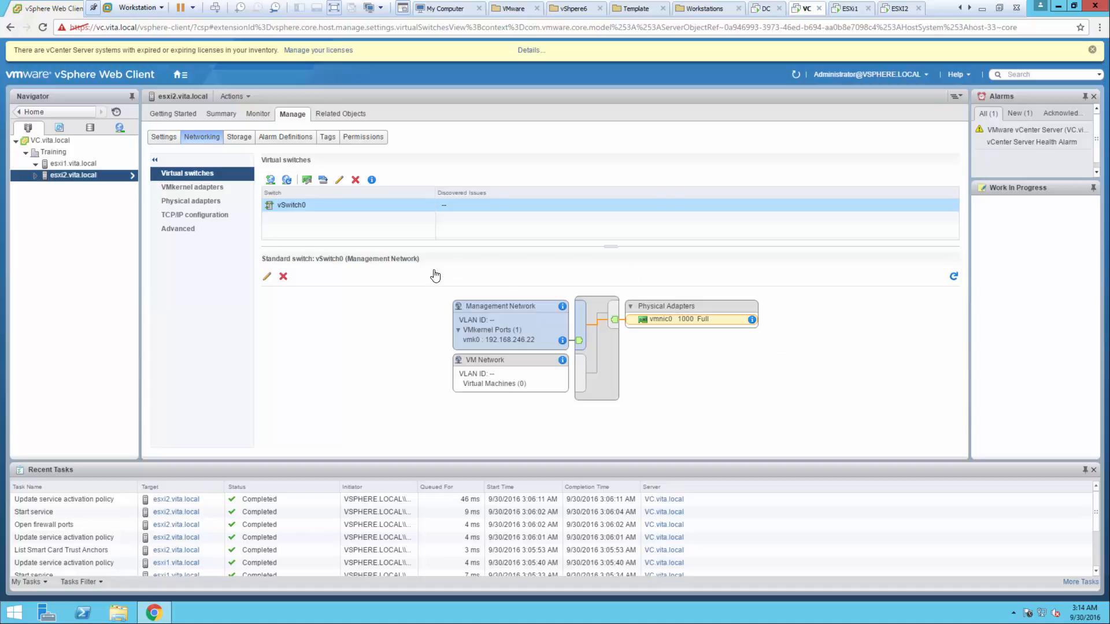
Step: Add physical adapter vmnic1 as an active adapter to vSwitch0 on host esxi1.vita.local
click(77, 163)
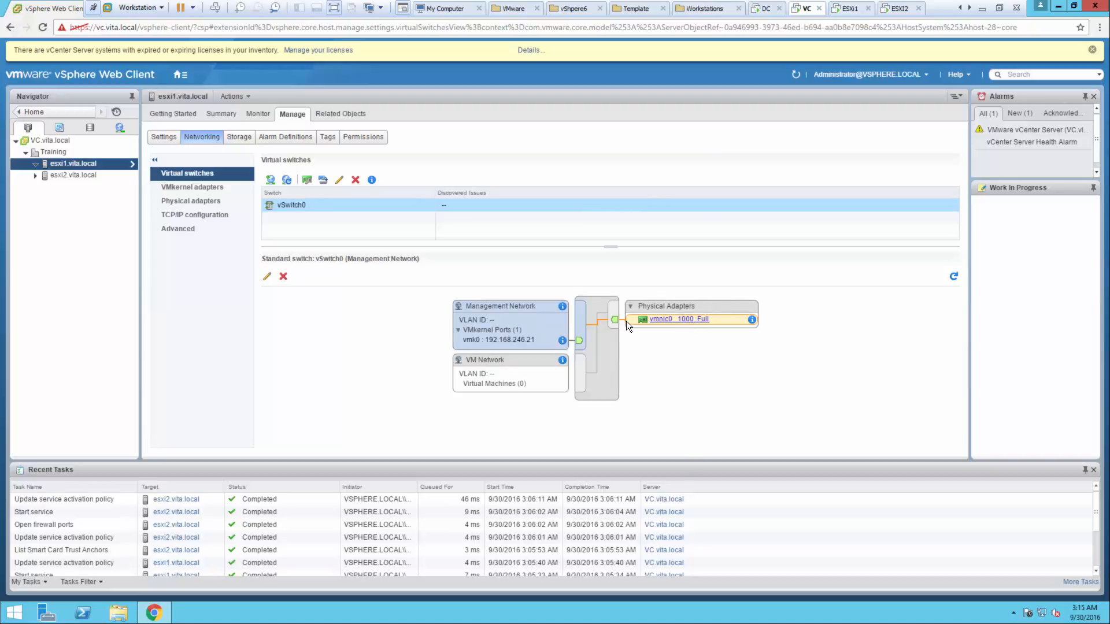
click(306, 180)
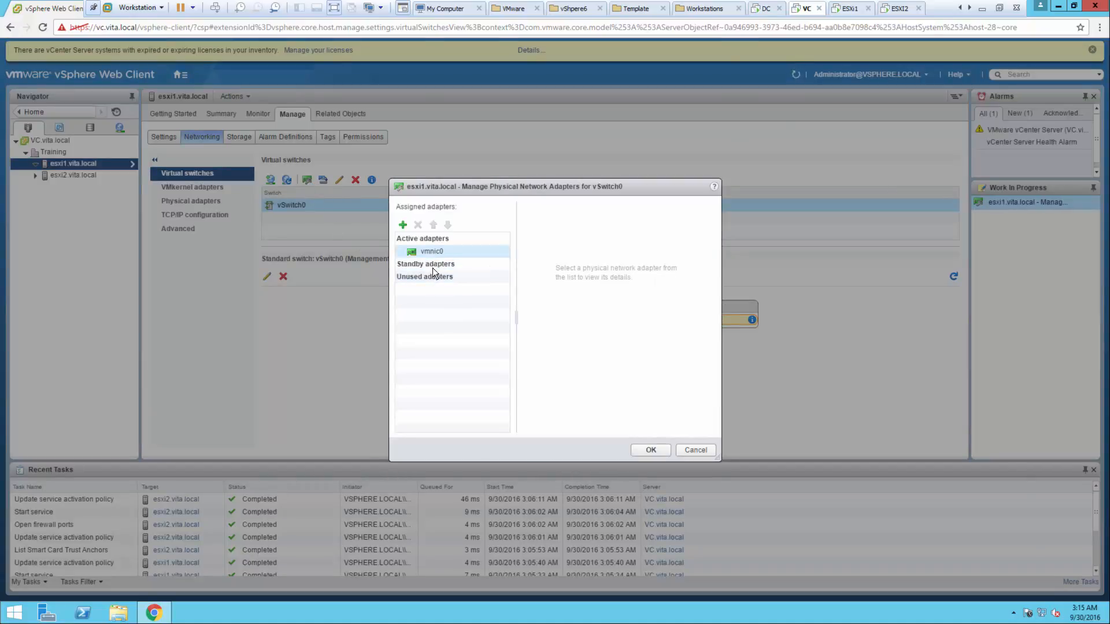
click(406, 225)
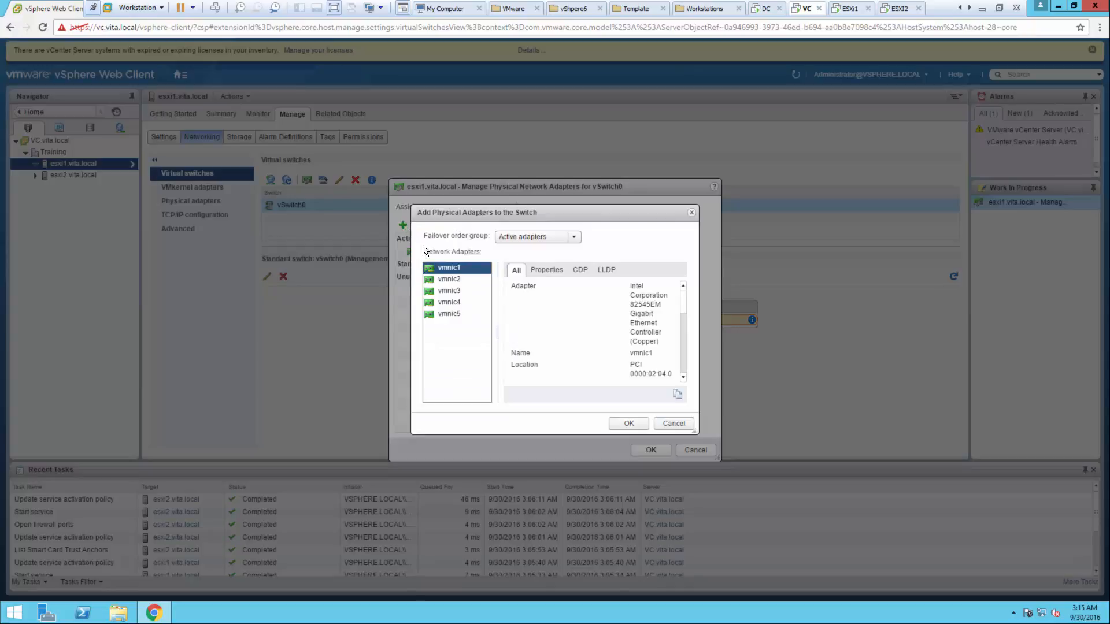
click(628, 424)
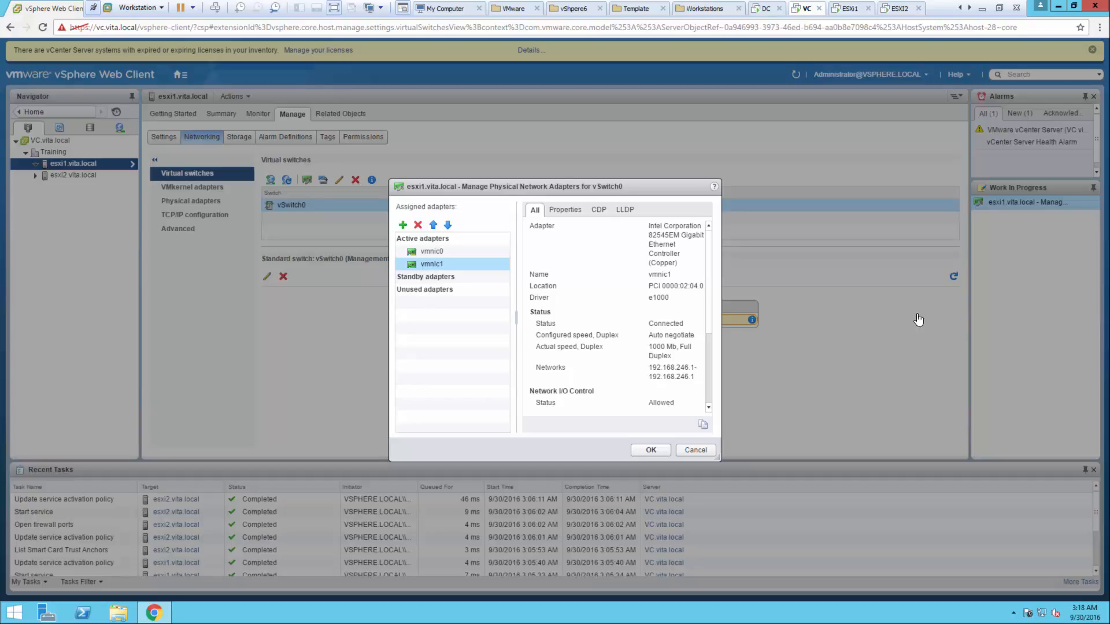
click(643, 451)
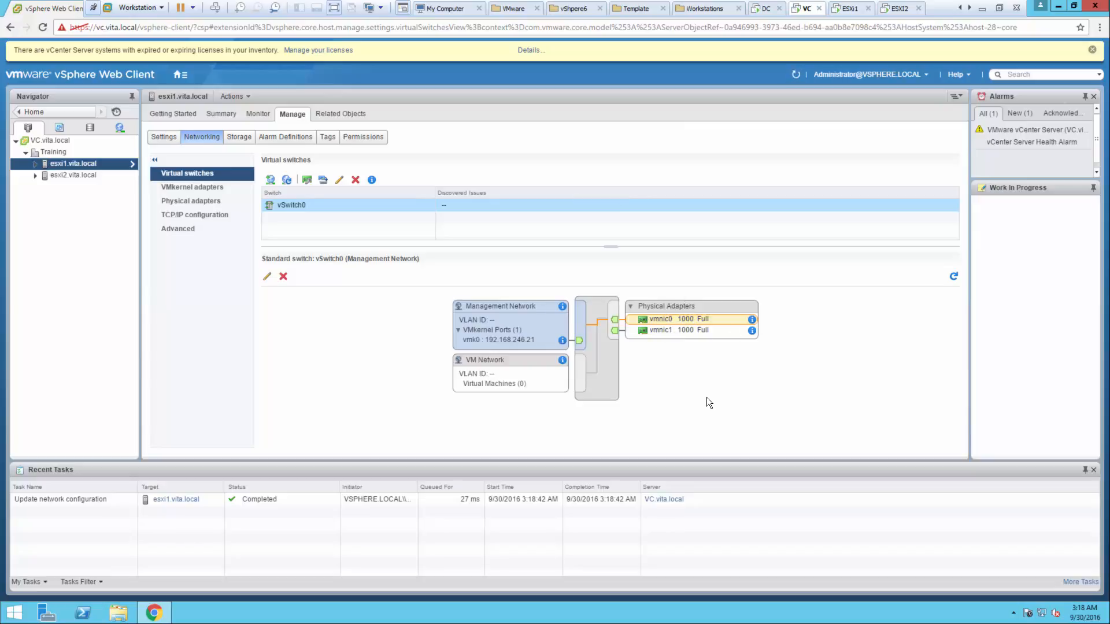
Step: Review the traffic path of vmnic0 and the properties, security, and teaming and failover settings of vSwitch0
click(689, 320)
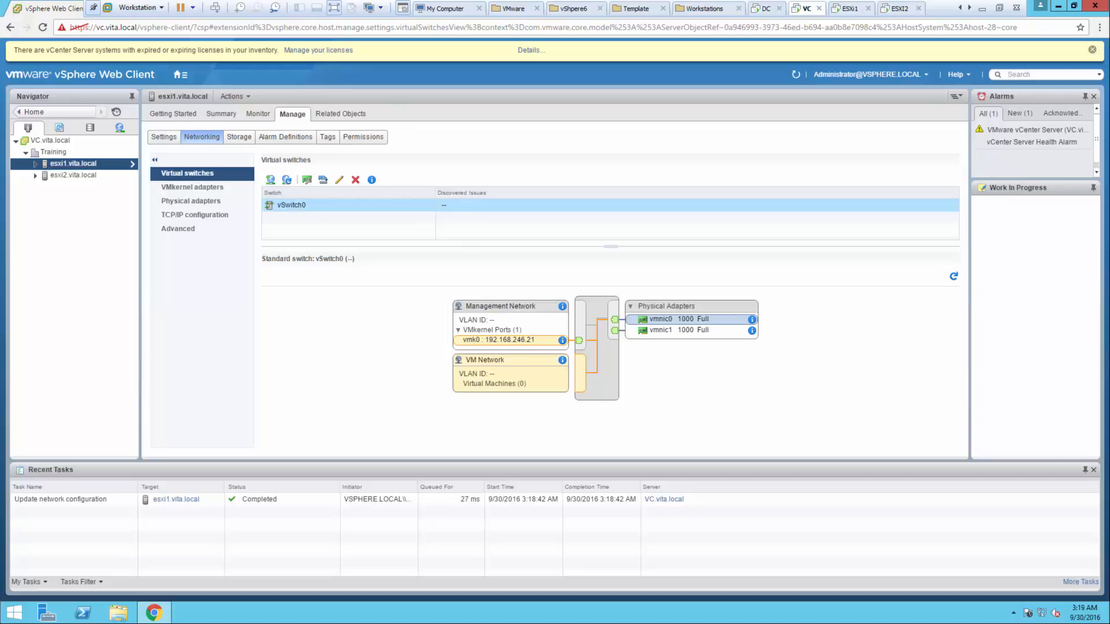
click(339, 180)
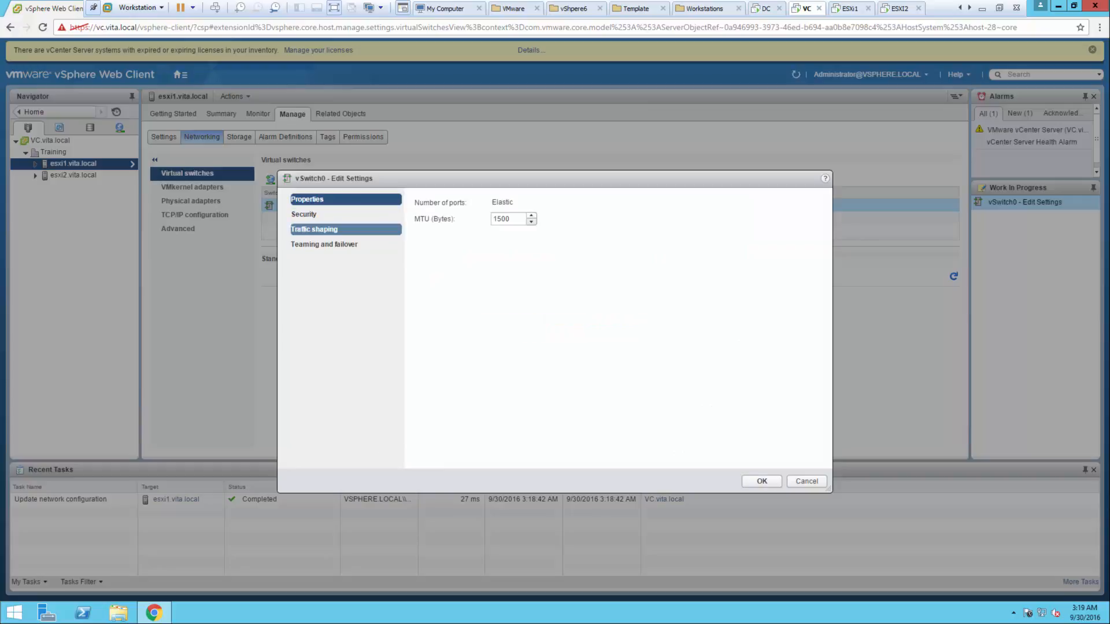
click(304, 214)
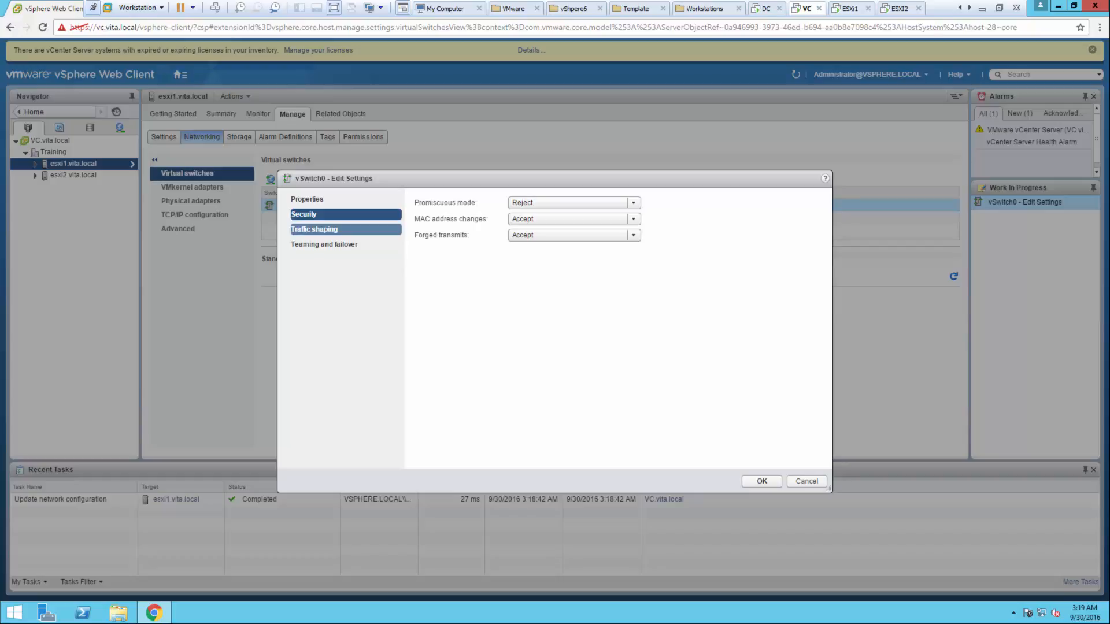
click(323, 244)
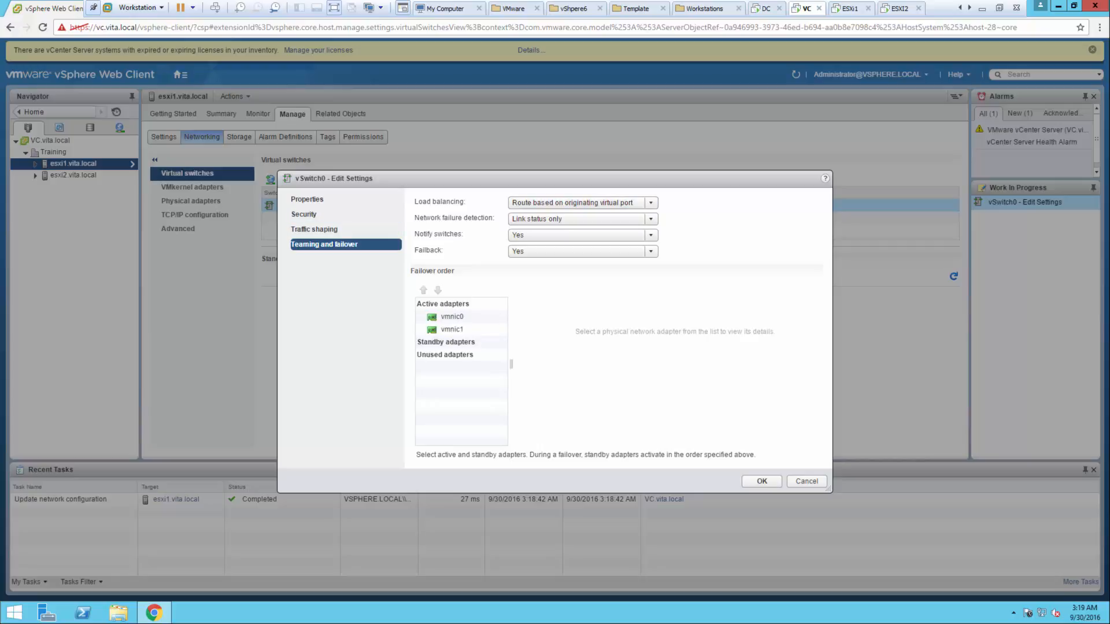
click(762, 481)
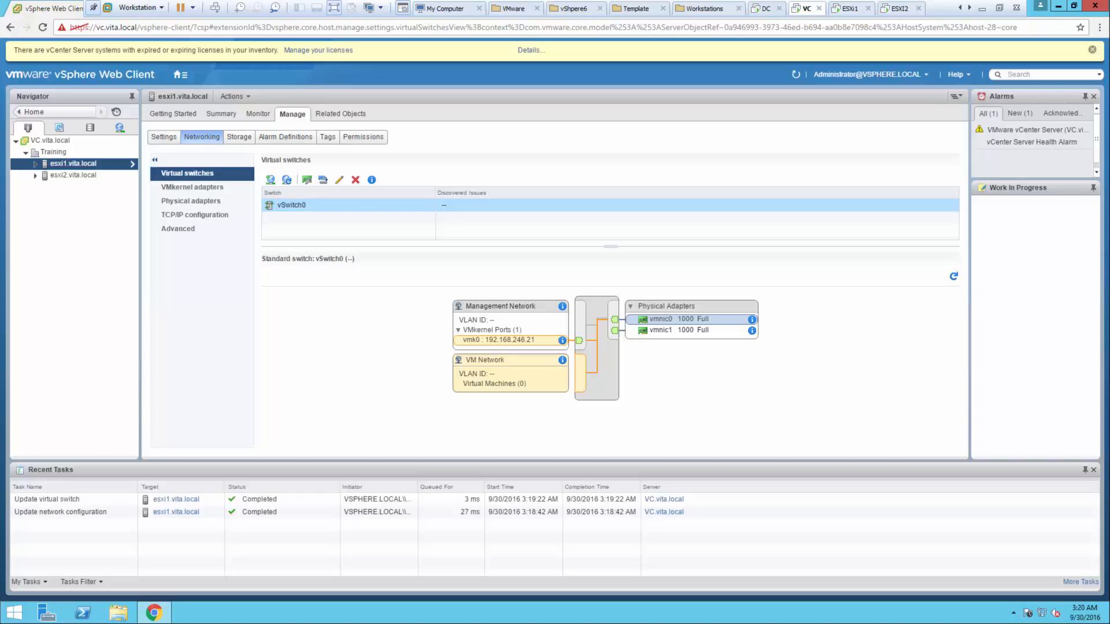
Step: Begin adding a VMkernel network adapter on esxi1.vita.local with a new standard switch as its target device
click(270, 180)
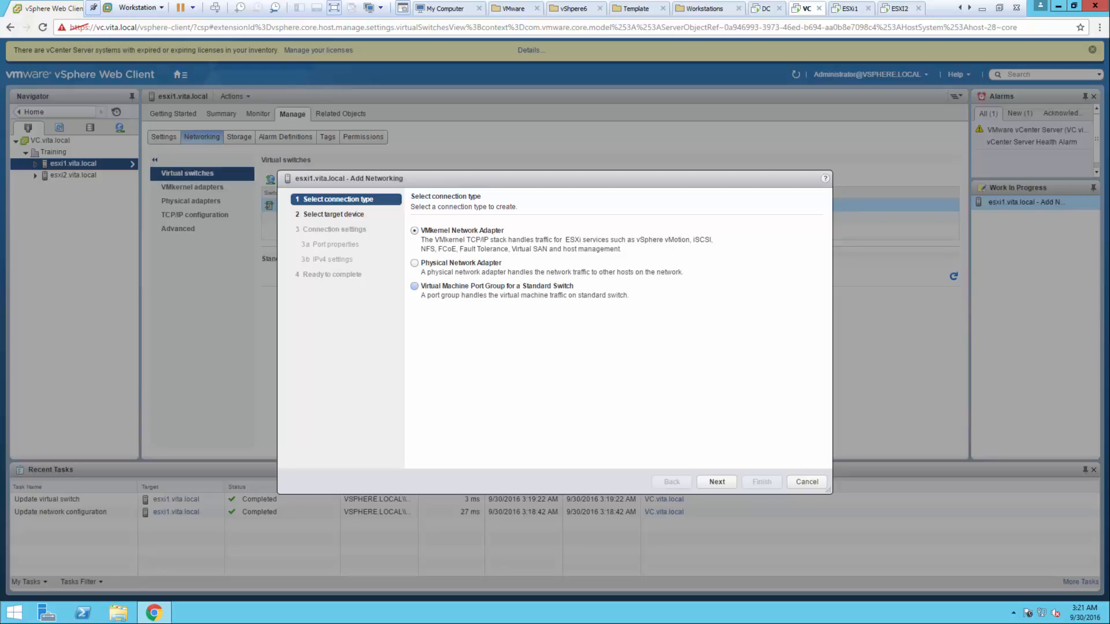
click(415, 287)
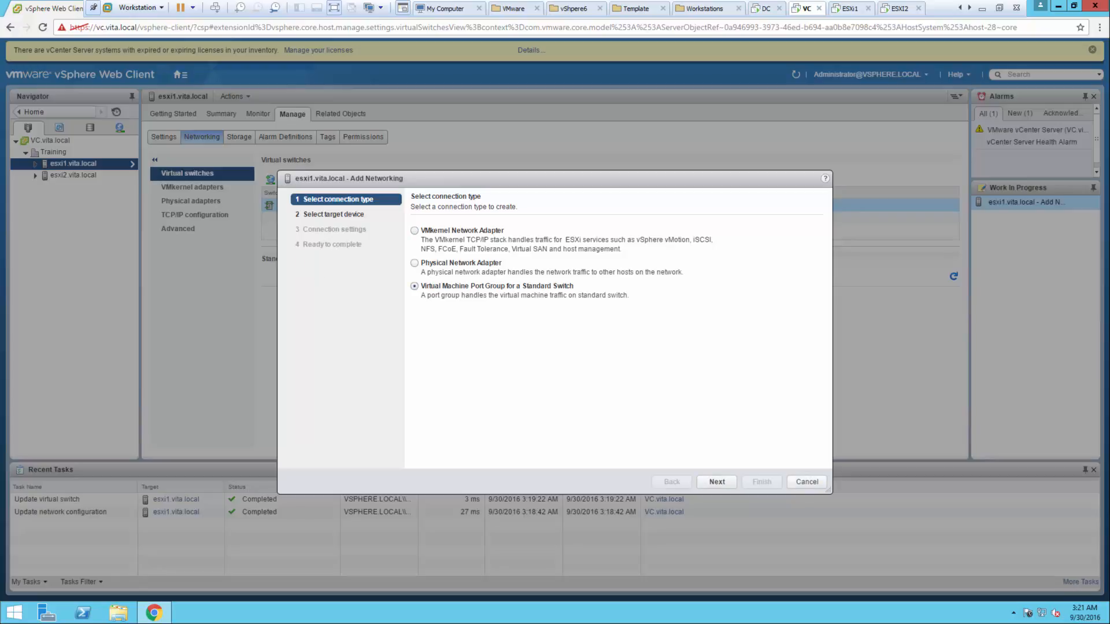
click(414, 231)
click(716, 482)
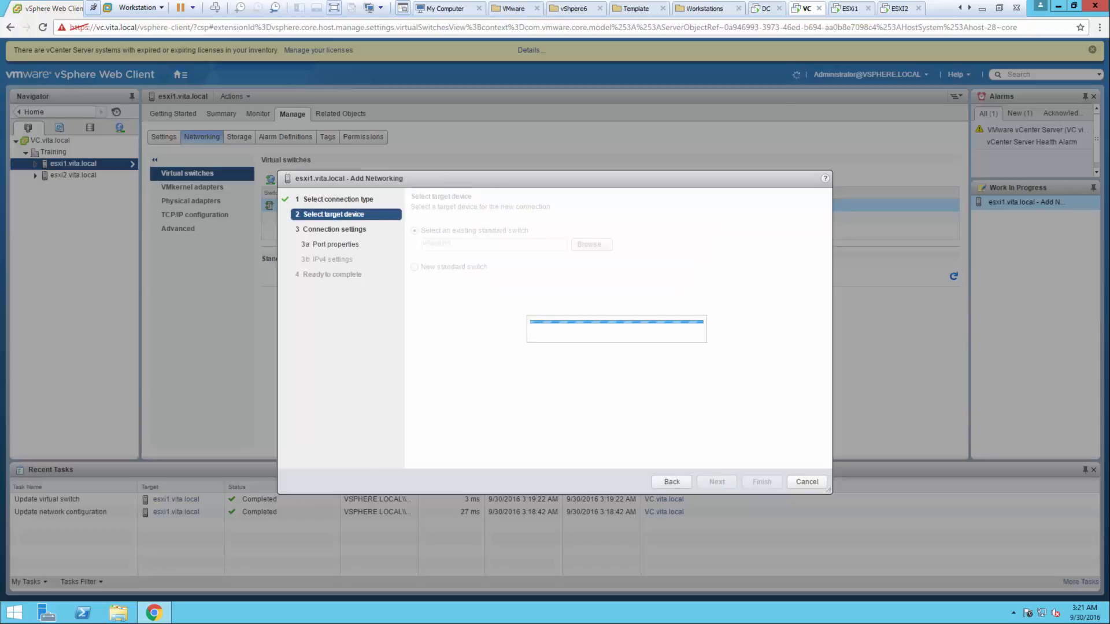
click(414, 267)
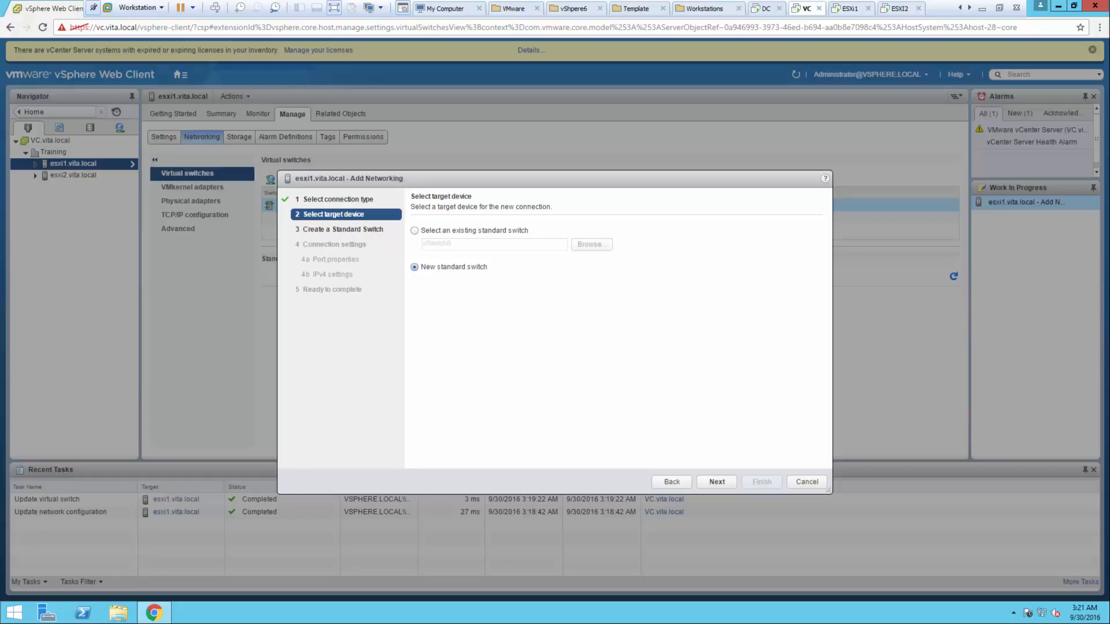
click(716, 482)
click(716, 482)
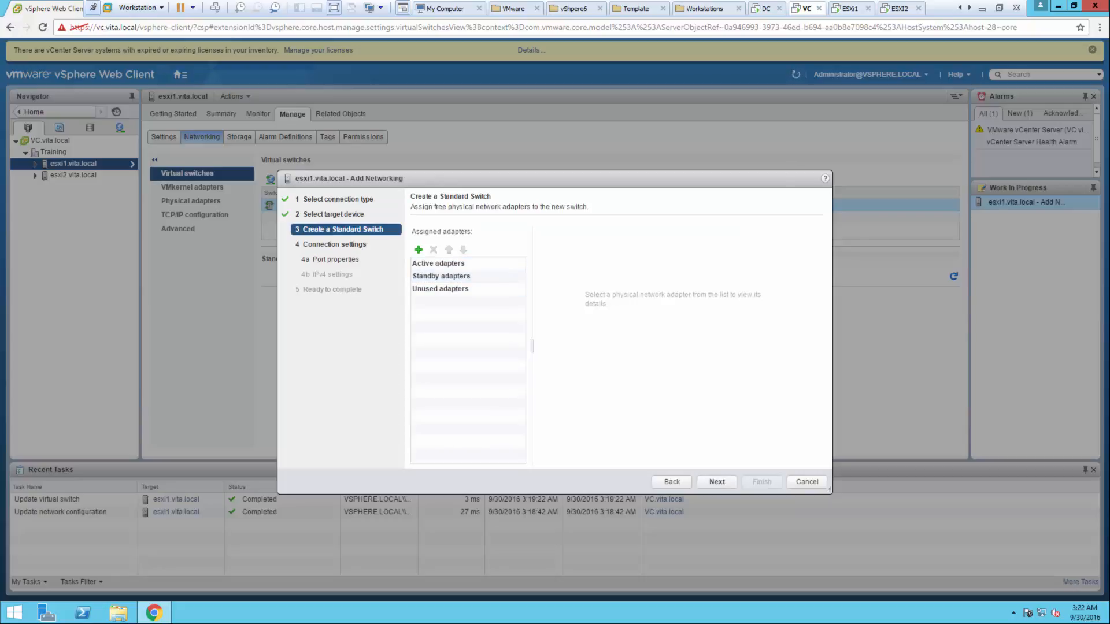
Step: Assign vmnic2 to the new standard switch as an active adapter
click(418, 249)
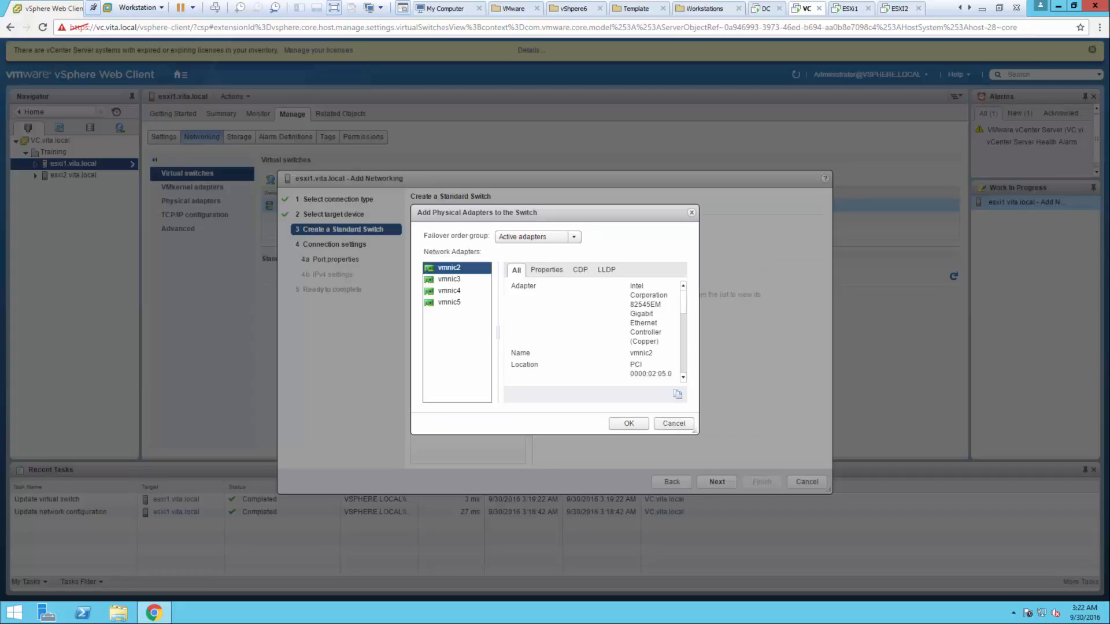
click(628, 423)
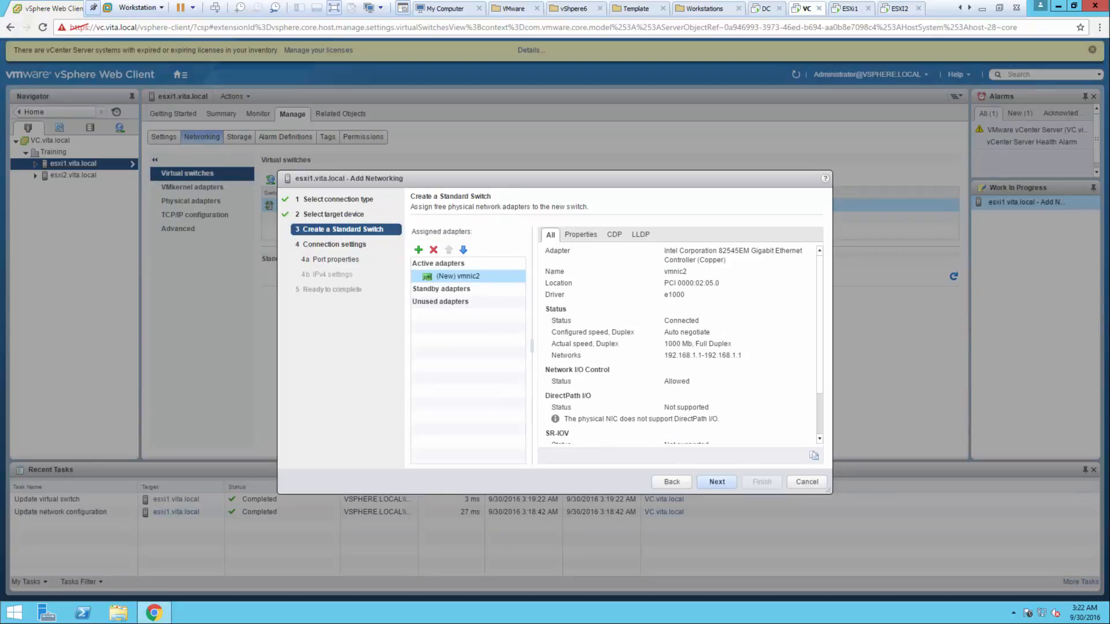
click(717, 481)
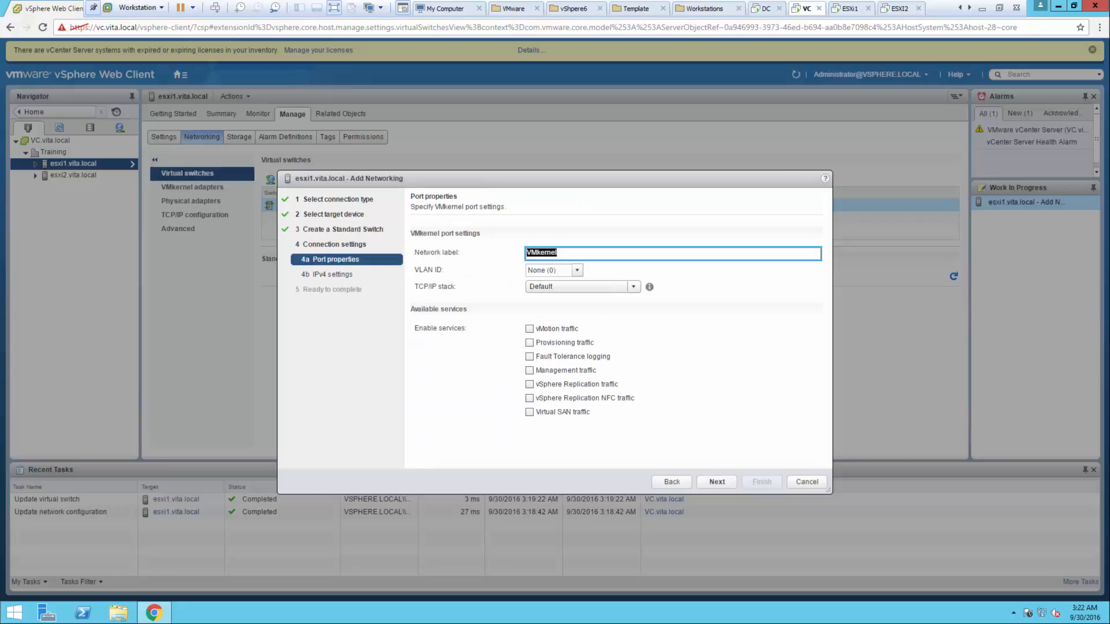
Step: Set the VMkernel port's network label to vMotion and enable vMotion traffic on it
text(vMotion)
click(529, 328)
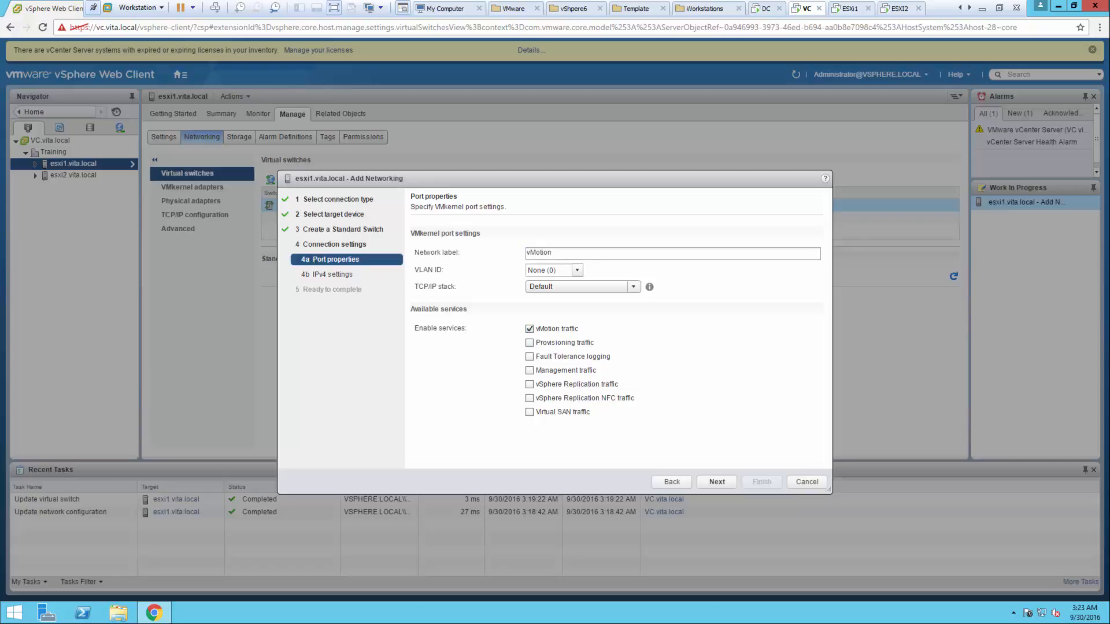
click(716, 481)
Step: Give the vMotion port the static IPv4 address 192.168.1.21 with subnet mask 255.255.255.0 and finish creating the switch
click(415, 246)
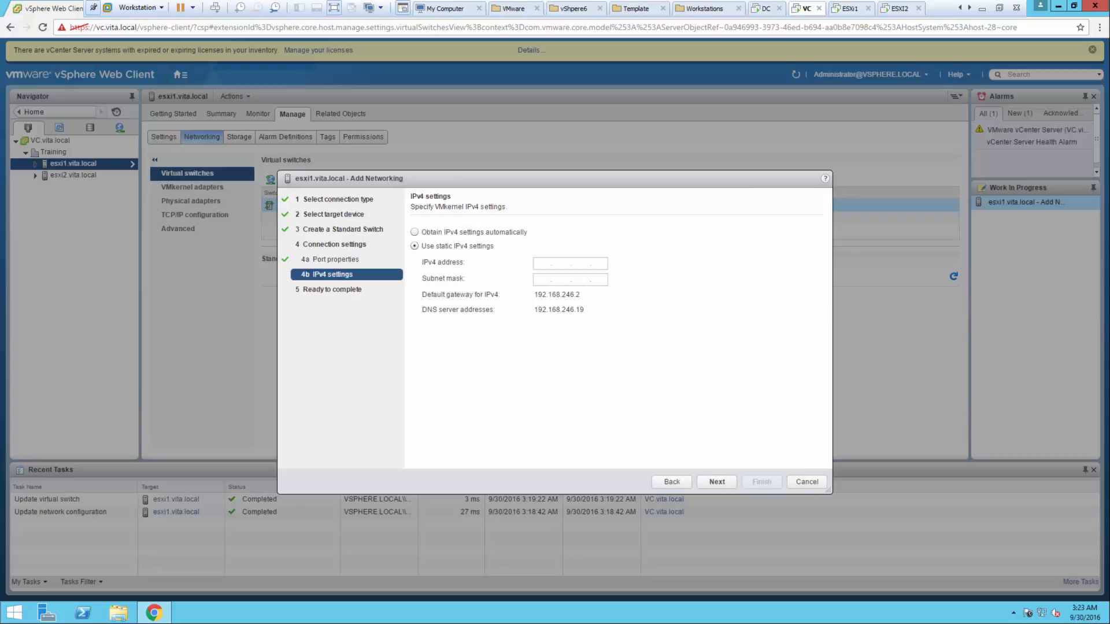
click(542, 264)
text(92.)
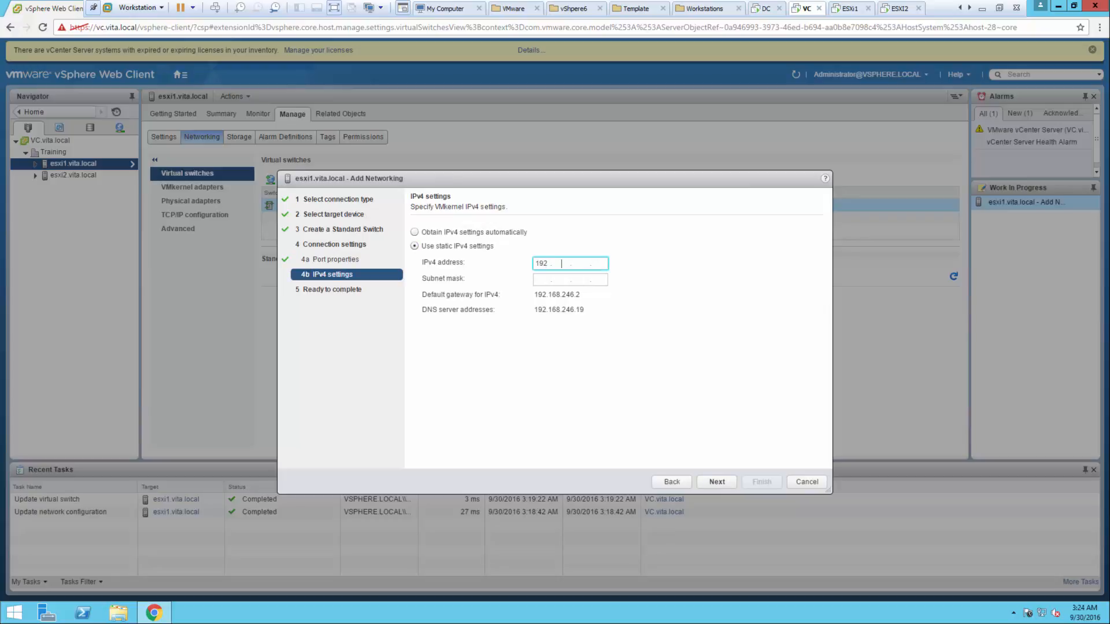
text(168.1)
click(570, 279)
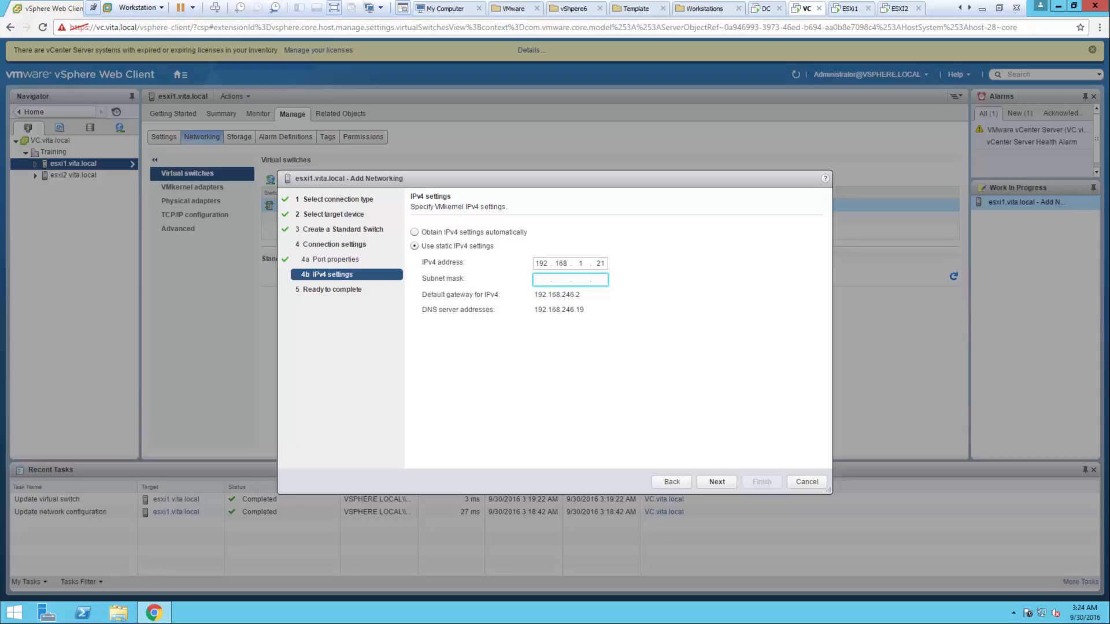
text(255 . 255 . 255 . 0)
click(716, 482)
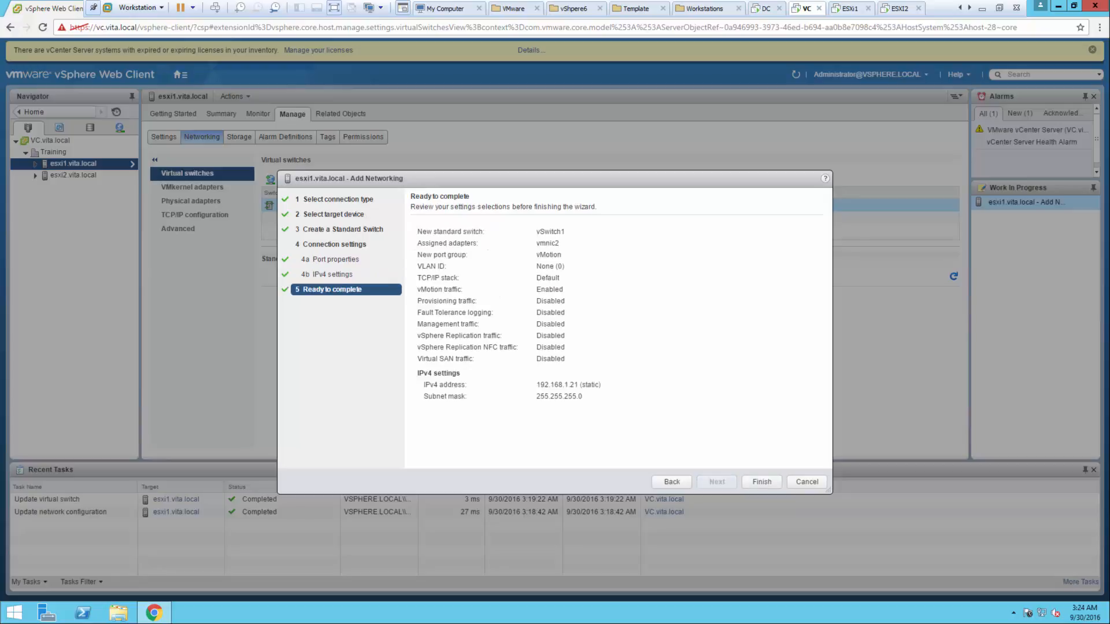
click(762, 481)
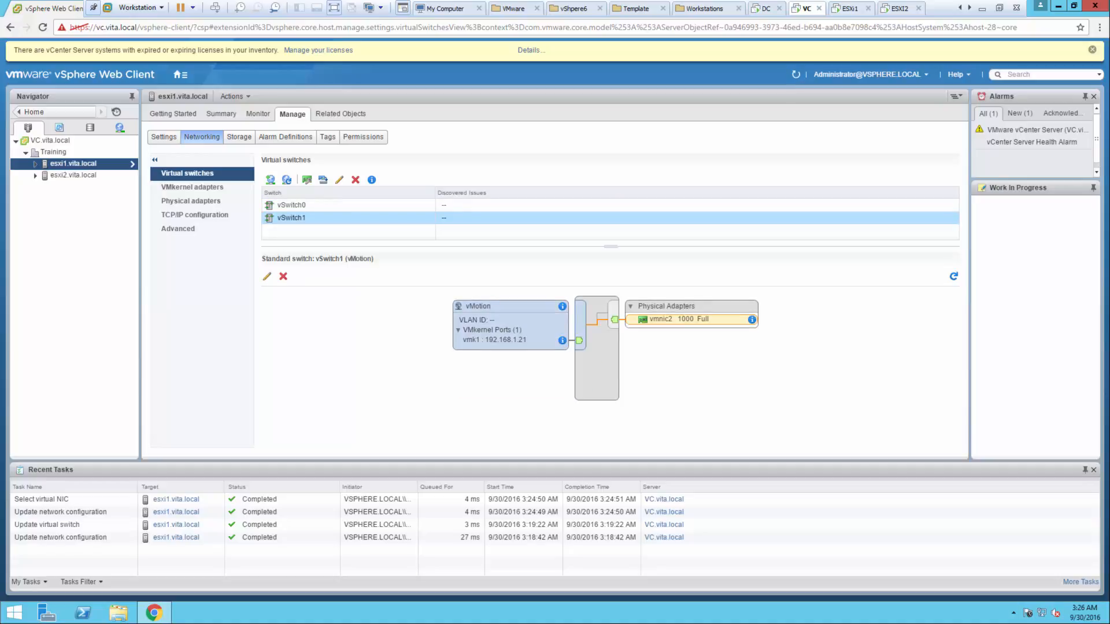
Step: Begin adding another VMkernel network adapter on a new standard switch with vmnic3 as its active adapter
click(270, 179)
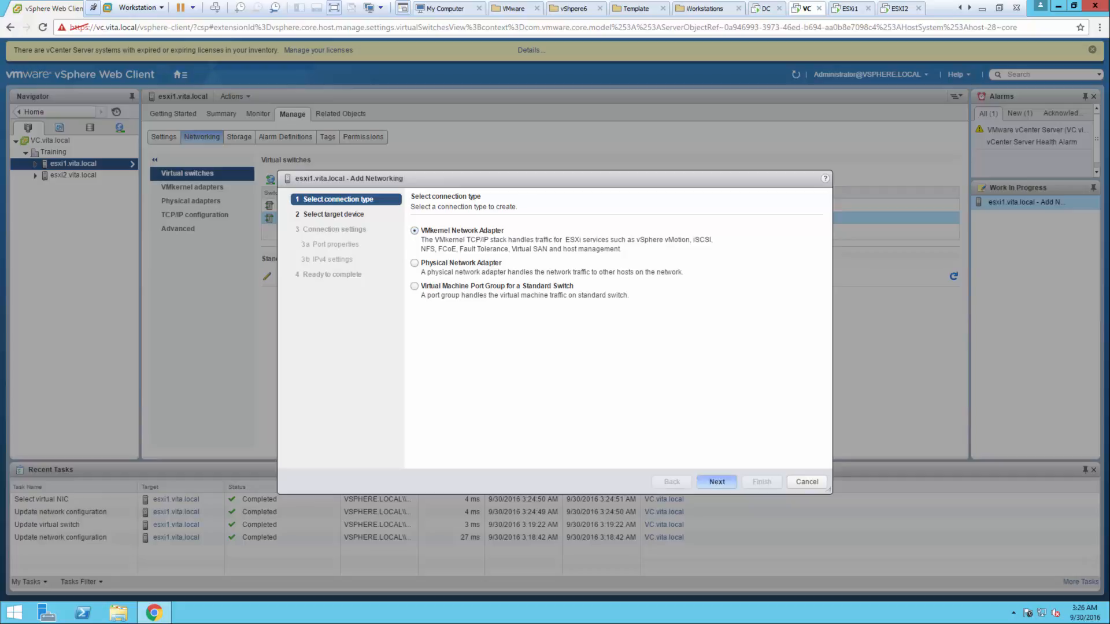
click(716, 481)
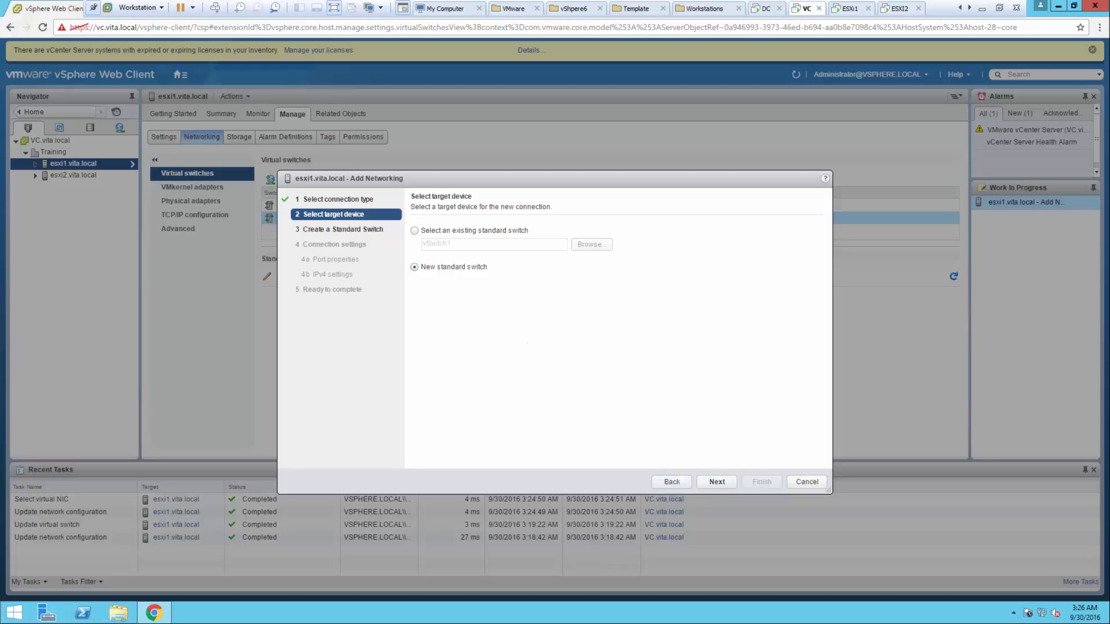
click(717, 481)
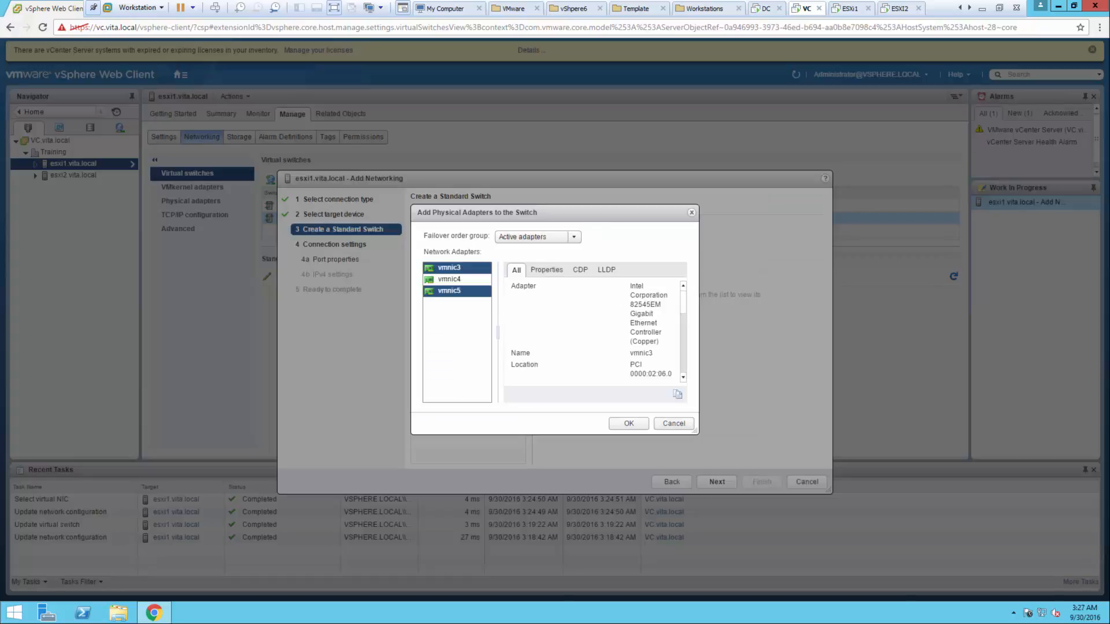
click(628, 423)
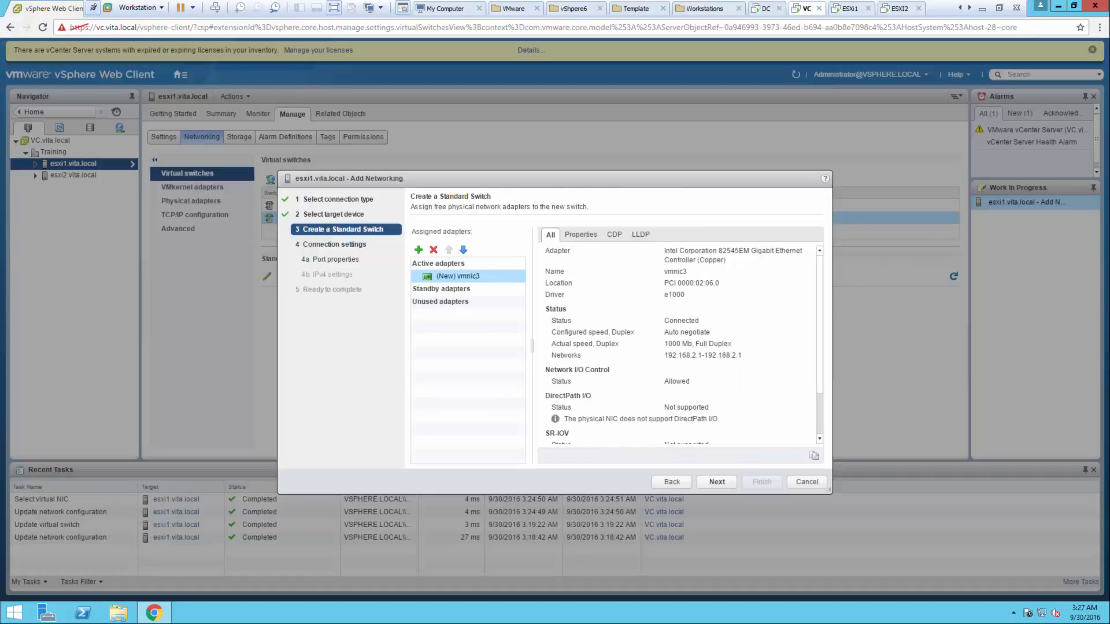
click(716, 481)
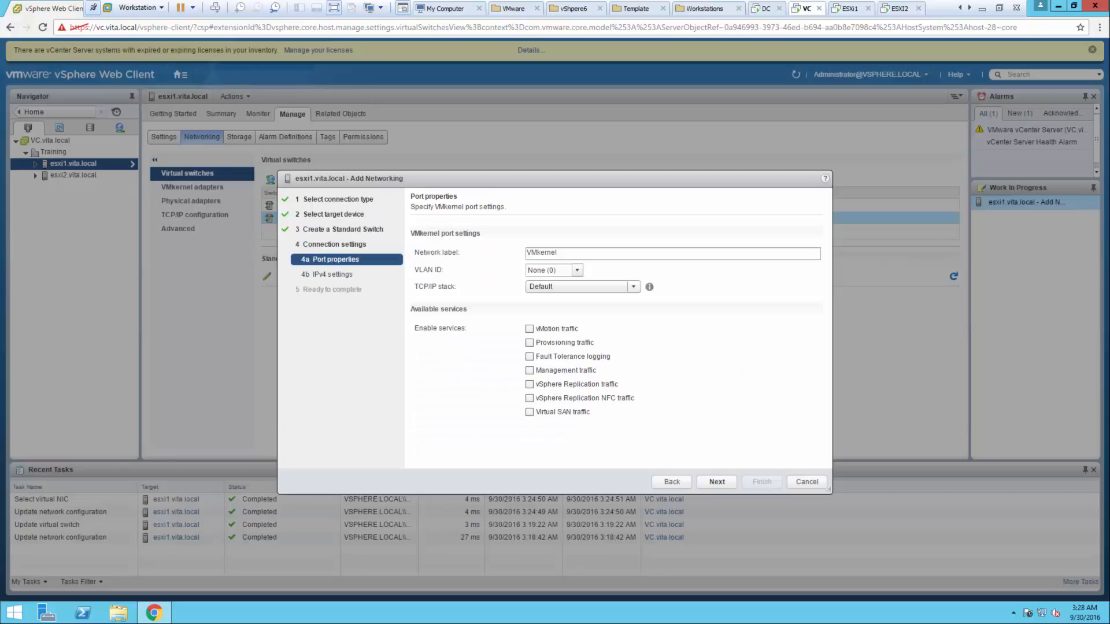
Step: Set the new VMkernel port's network label to FT and enable Fault Tolerance logging
double_click(541, 252)
text(FT)
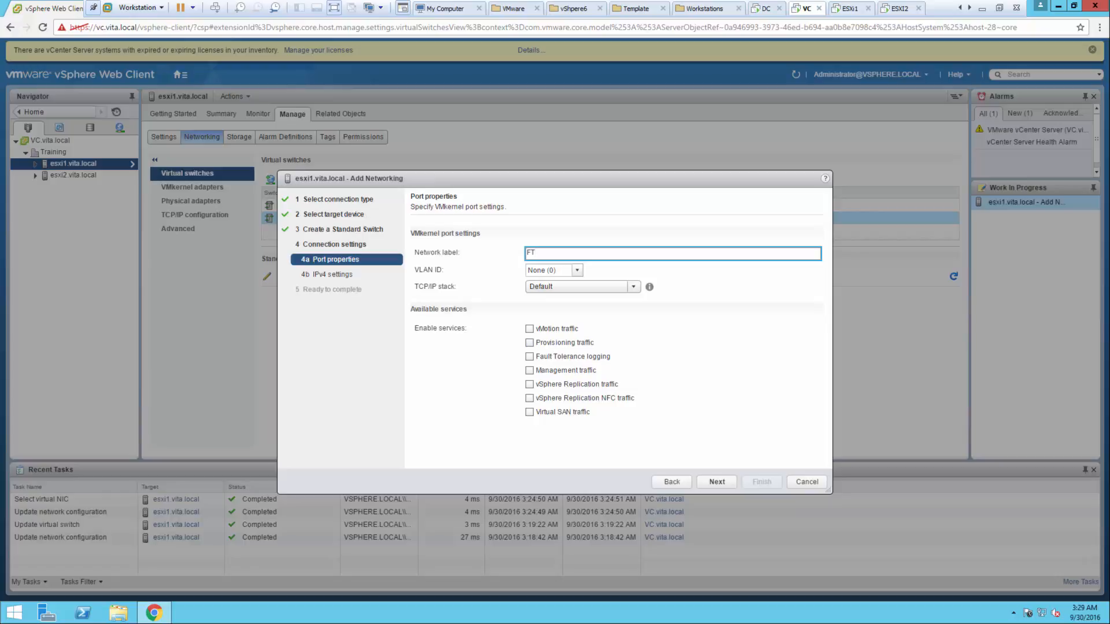
click(529, 356)
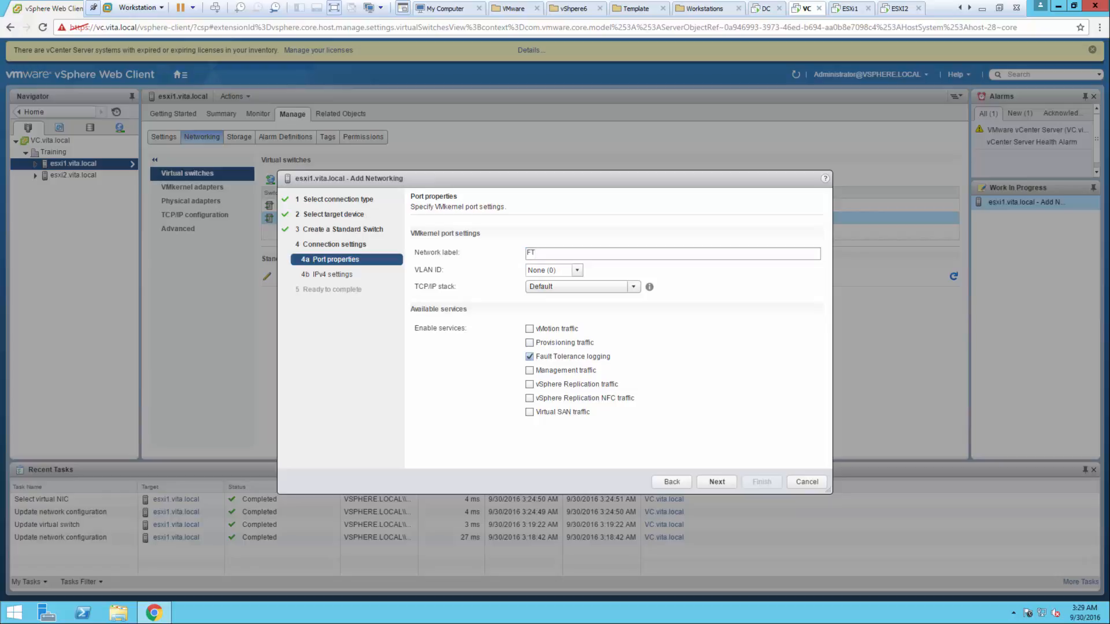
Step: Give the FT port the static IPv4 address 192.168.2.21 with subnet mask 255.255.255.0 and finish creating the switch
click(716, 481)
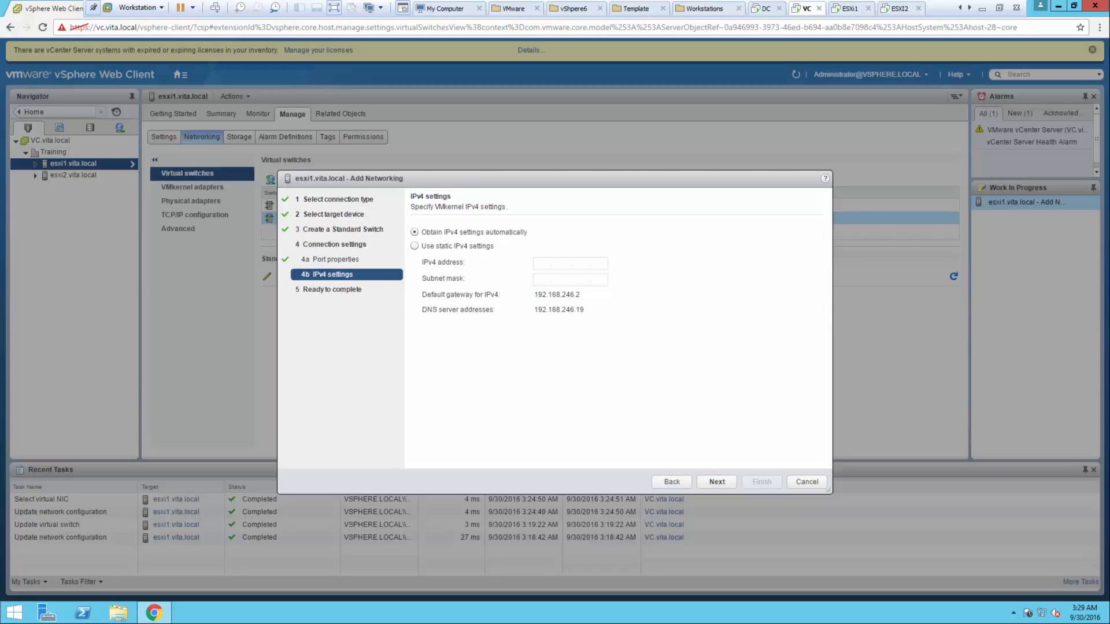
click(414, 245)
click(570, 263)
text(192 . 168 . )
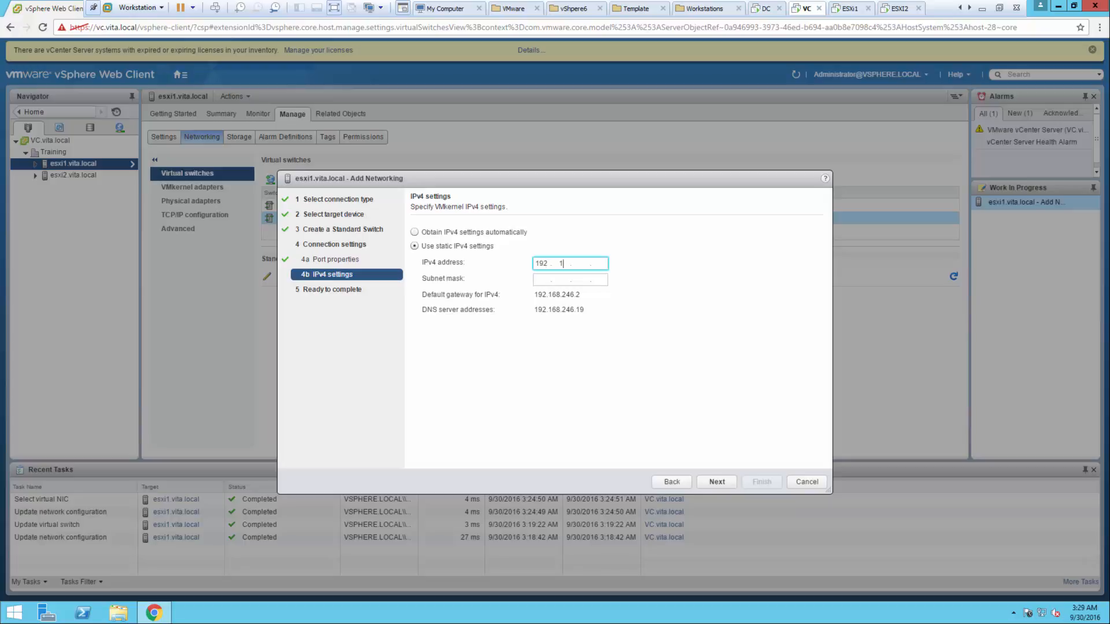
text(2 . 21)
click(541, 280)
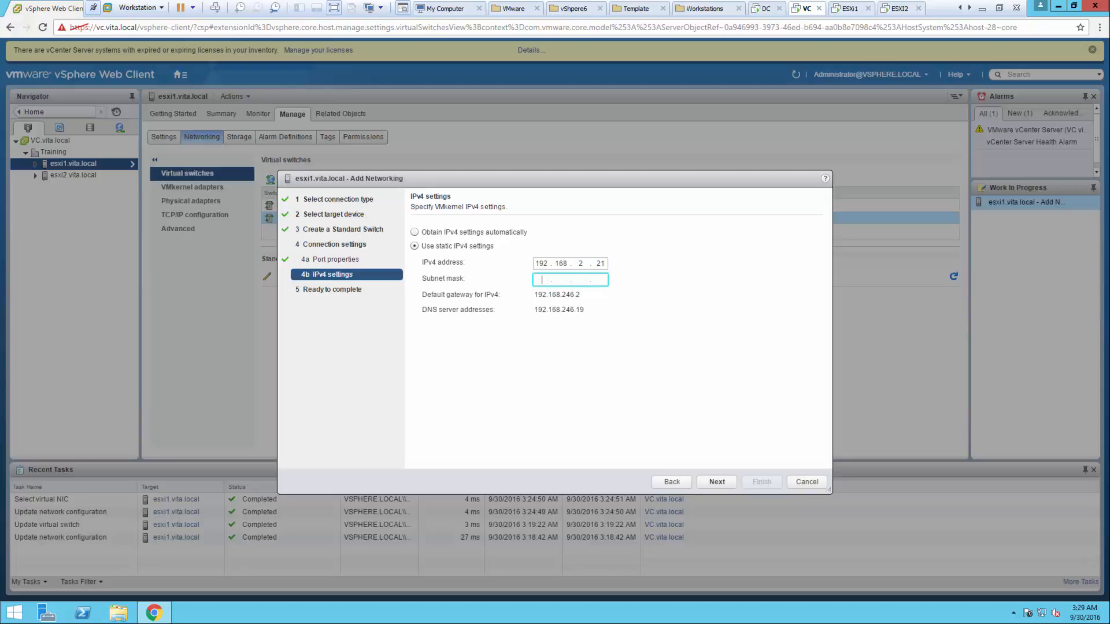
text(255 . 255 . 255 . 0)
key(Return)
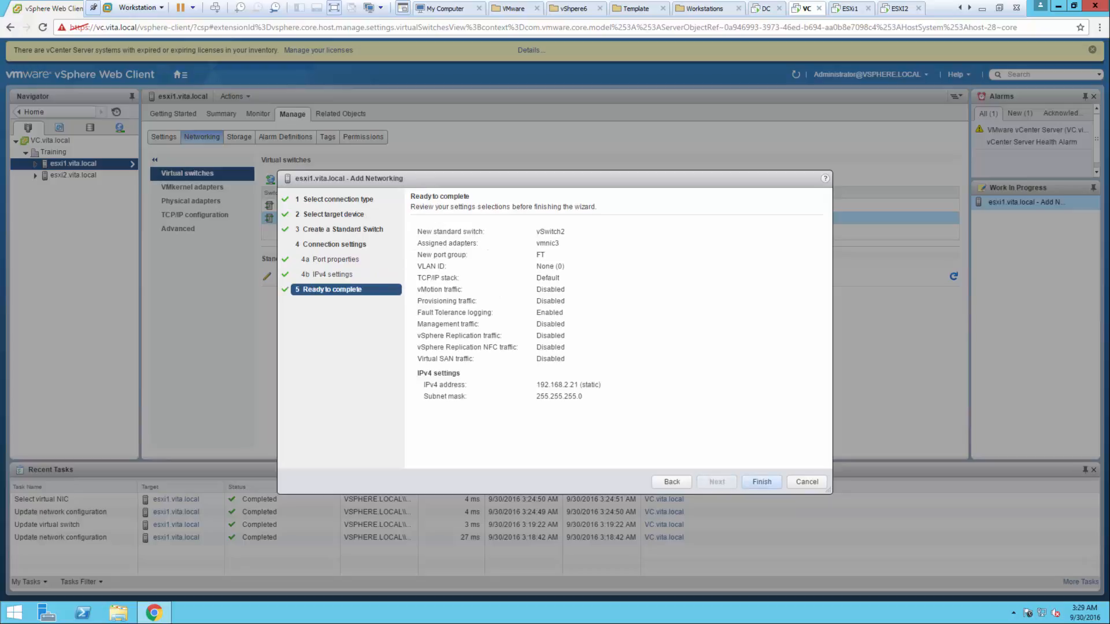
click(761, 482)
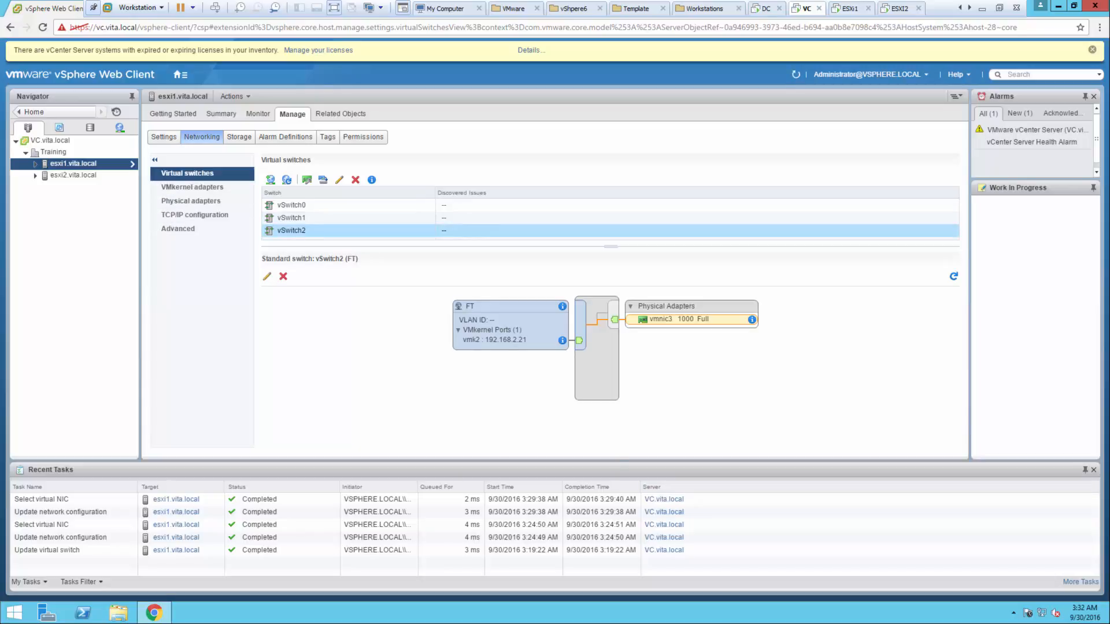
Step: Begin adding a VMkernel network adapter on a new standard switch with vmnic4 and vmnic5 as active adapters
click(269, 180)
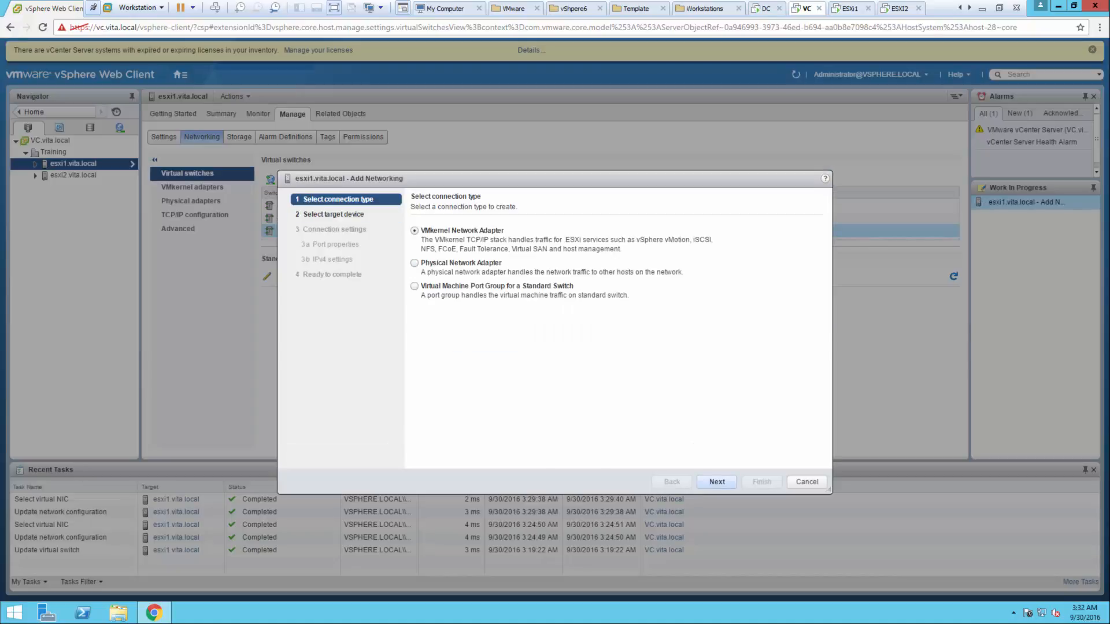
click(716, 481)
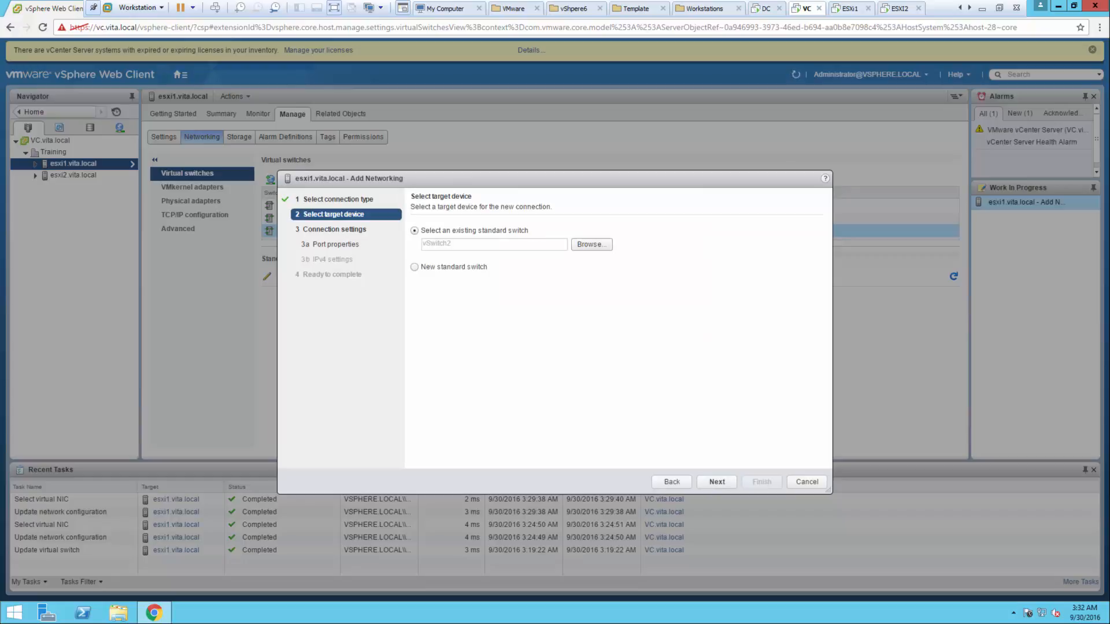
click(415, 267)
click(717, 482)
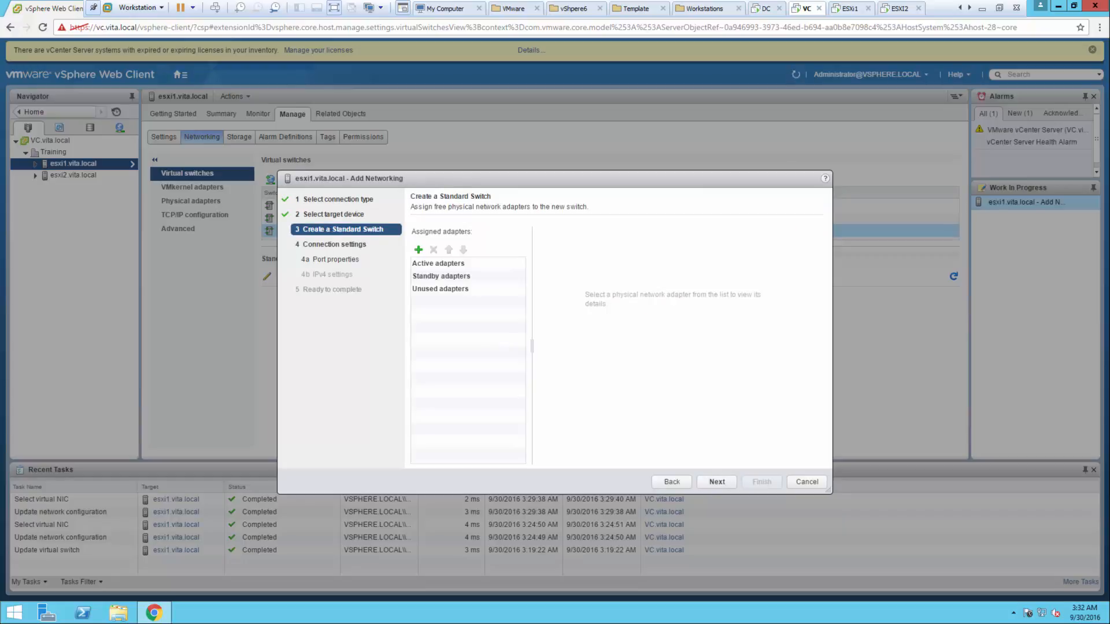
click(418, 250)
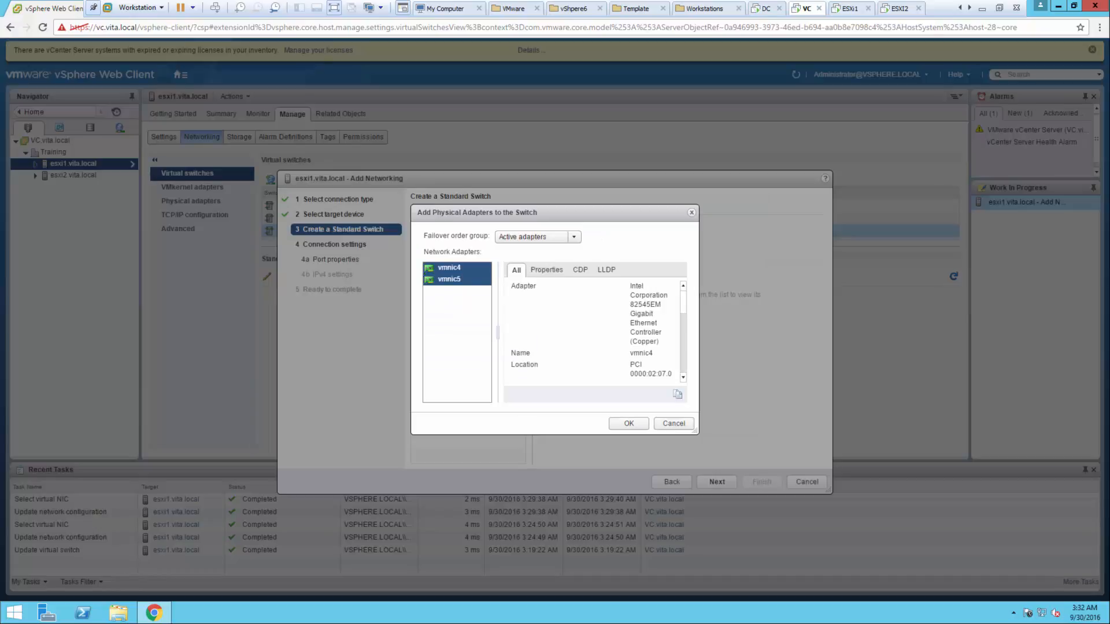
key(Return)
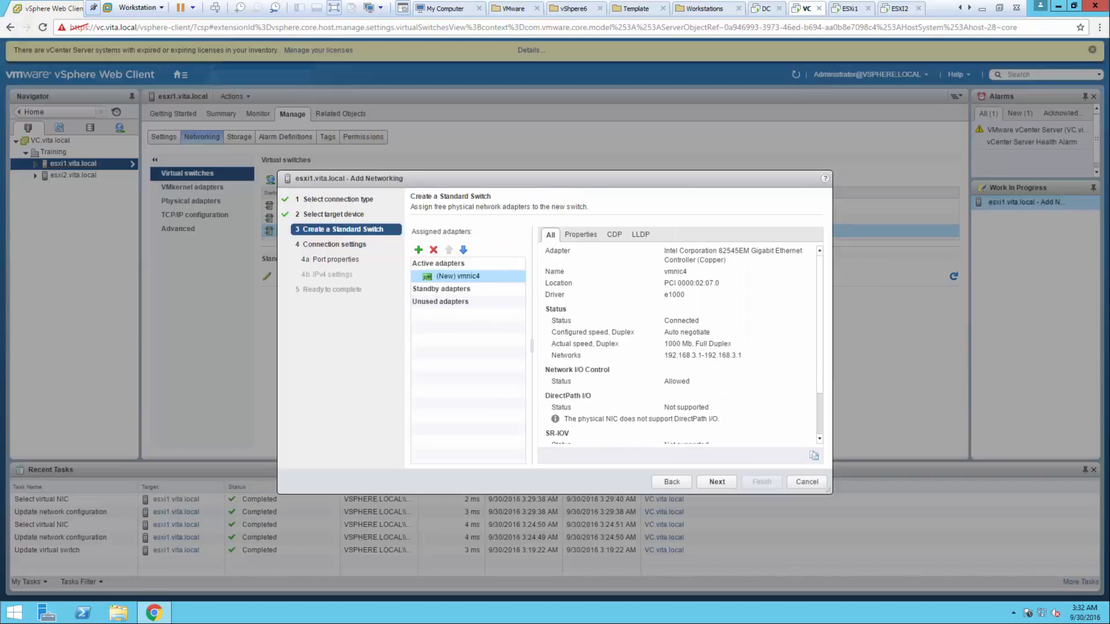
click(418, 250)
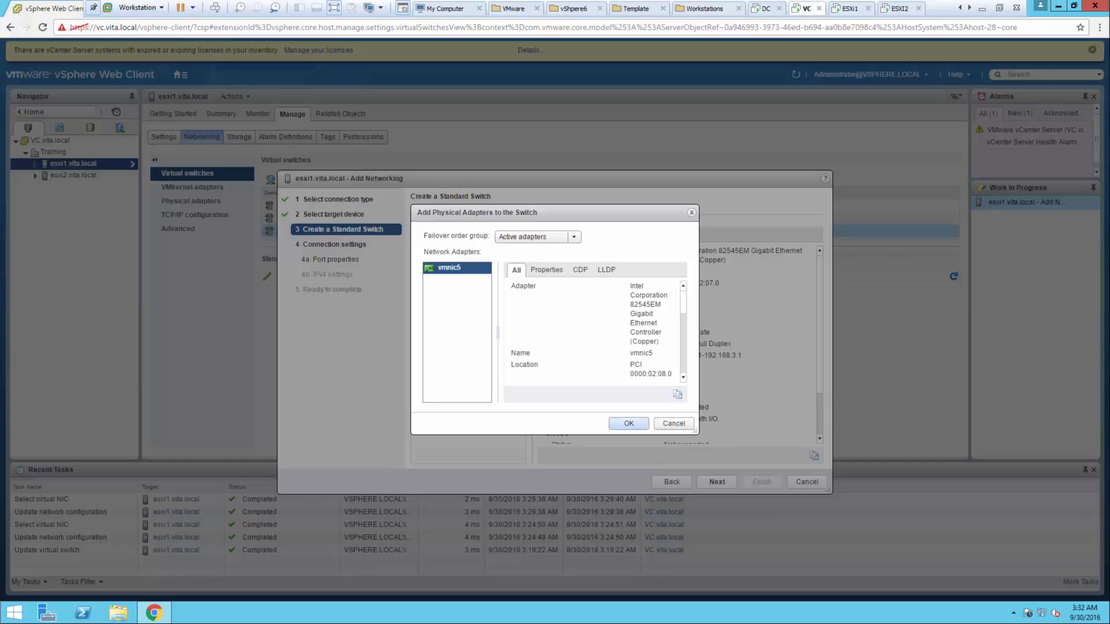
key(Return)
key(Return)
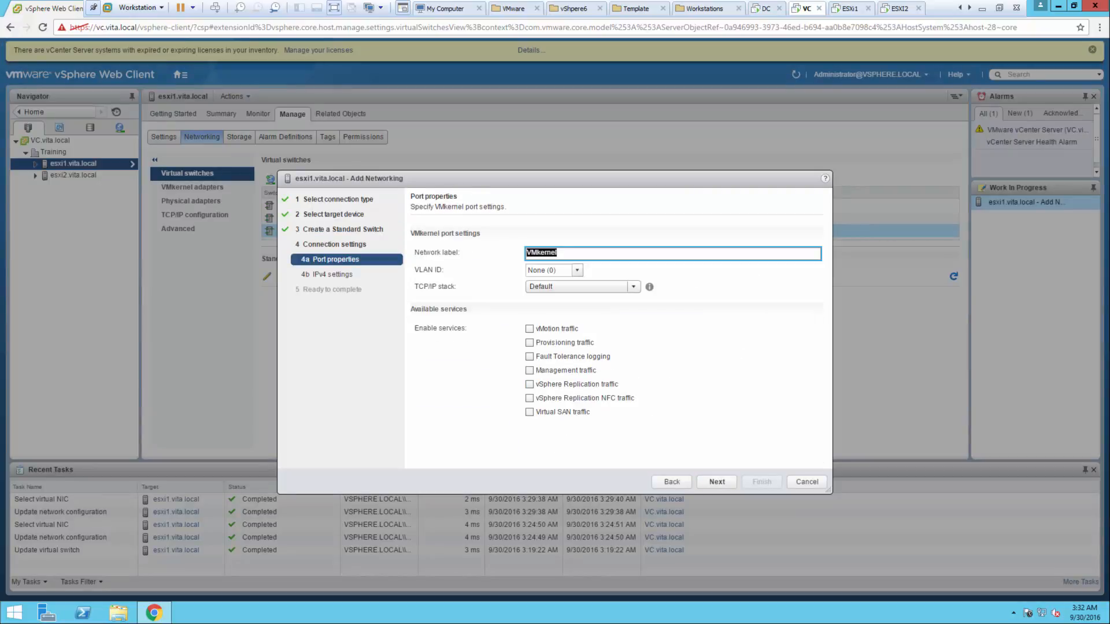
Step: Label the VMkernel port iSCSI1, assign static IPv4 address 192.168.3.21 with subnet mask 255.255.255.0, and finish creating the switch
text(iSCSI1)
key(Return)
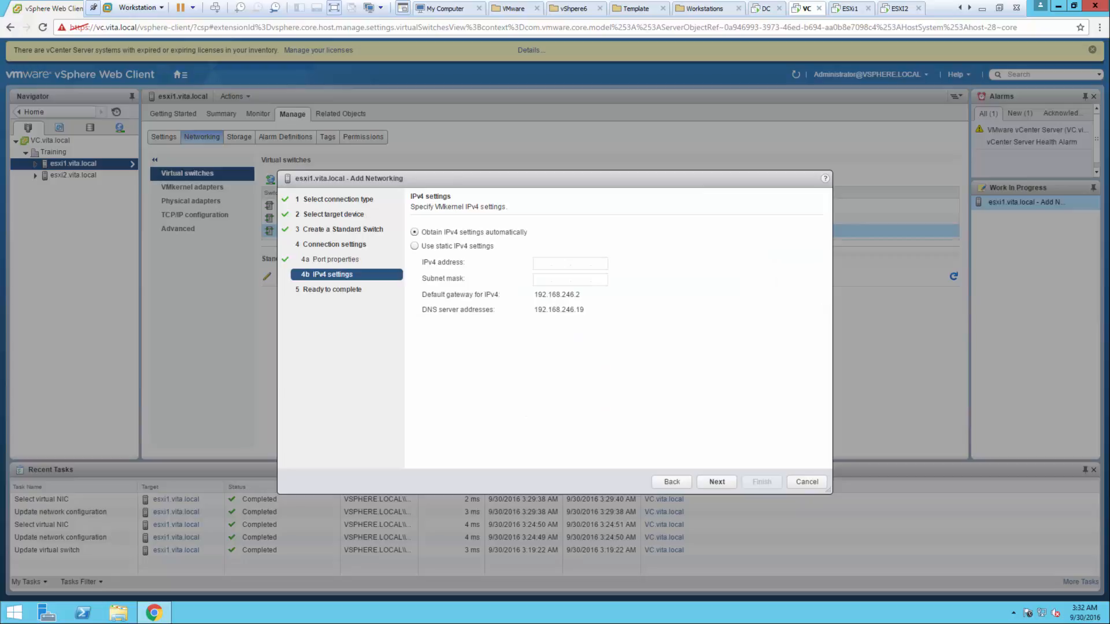
click(414, 246)
click(570, 263)
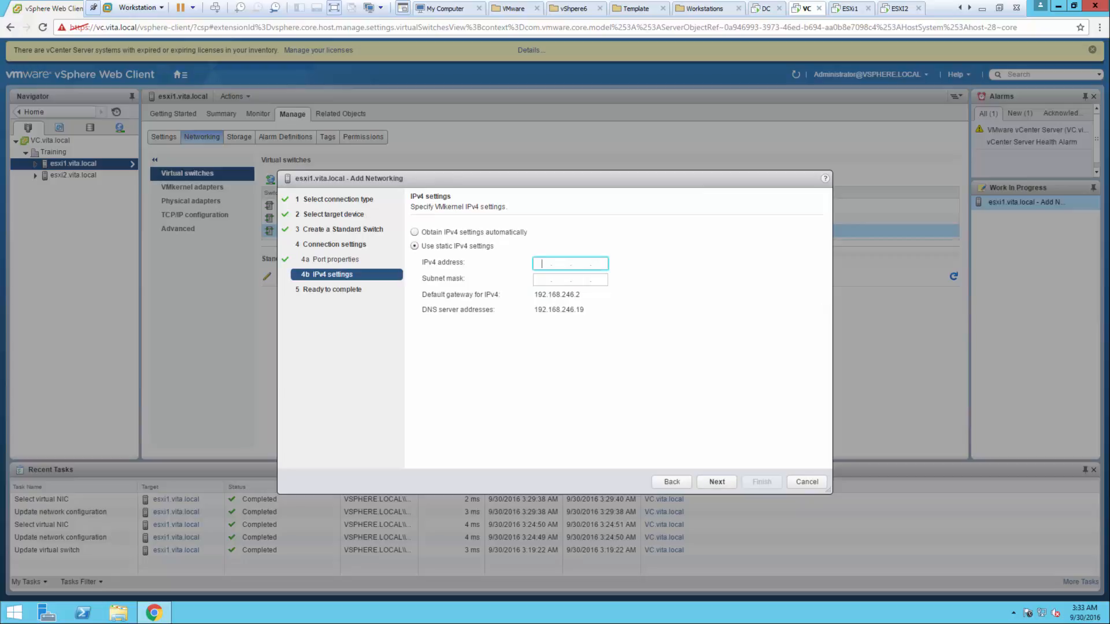
text(192.168.3.21)
click(570, 279)
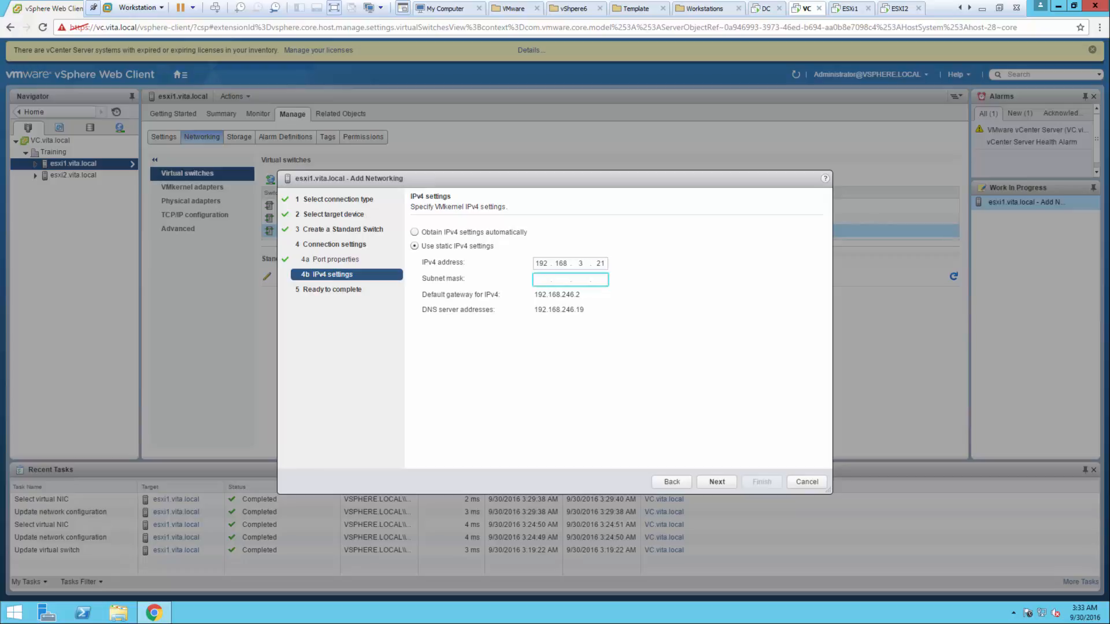
text(5.255.255.0)
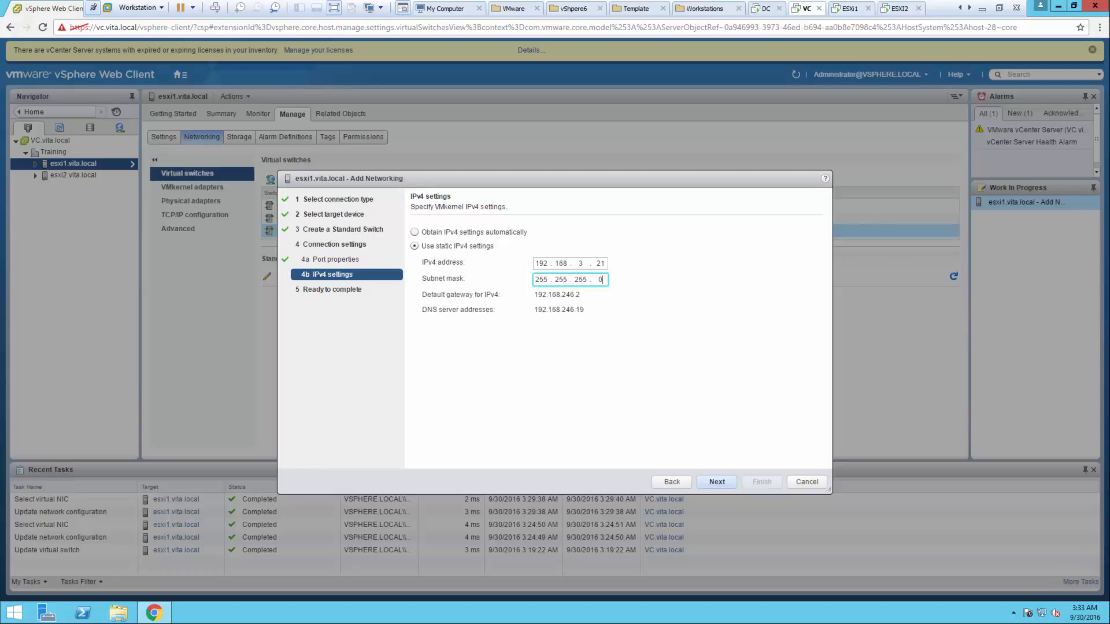
click(717, 482)
click(762, 482)
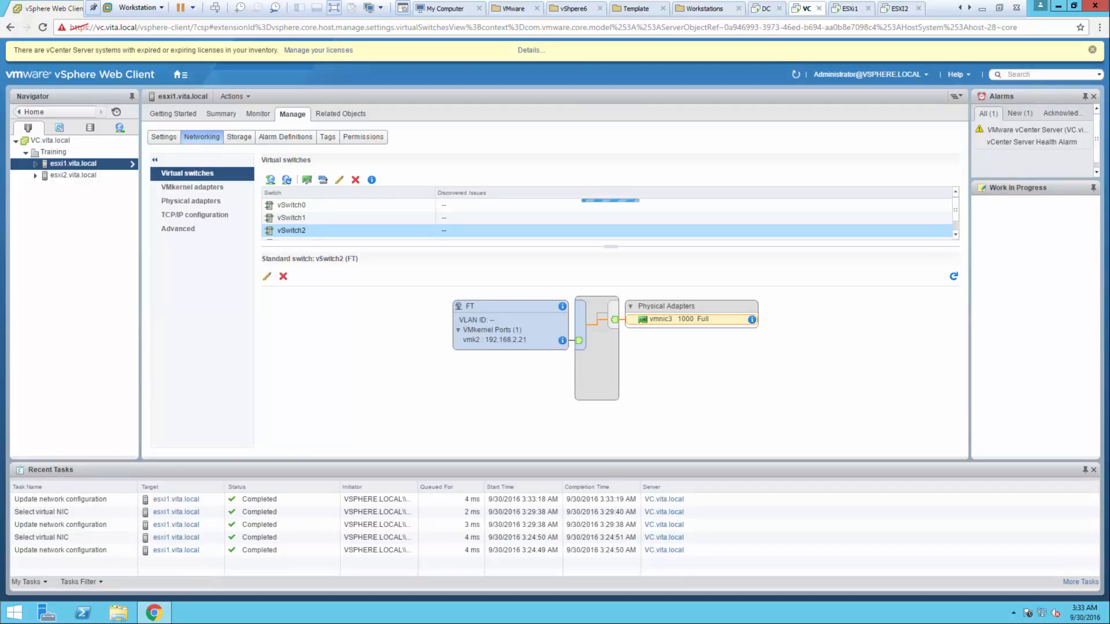
Step: Show the virtual switches of host esxi2.vita.local
scroll(607, 219, down, 1)
click(90, 175)
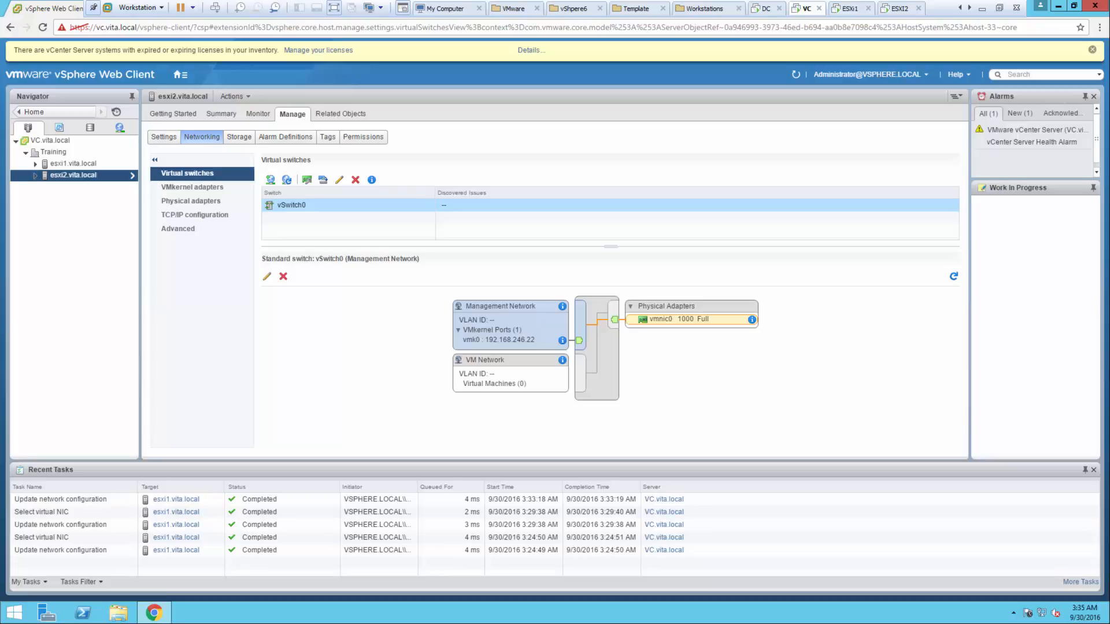
click(270, 180)
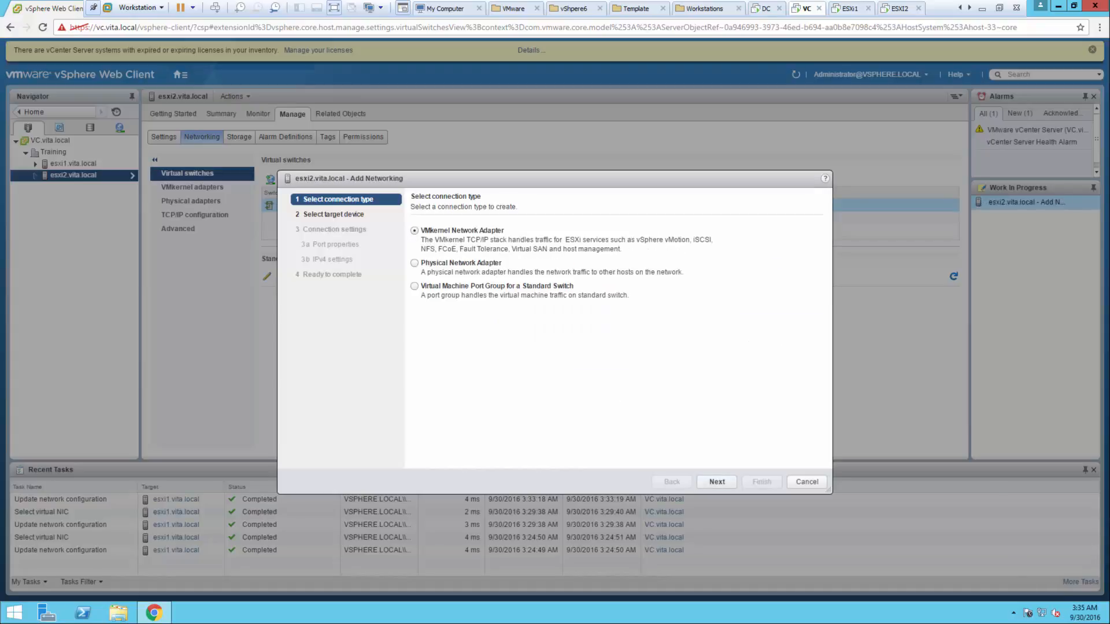
click(716, 481)
click(415, 267)
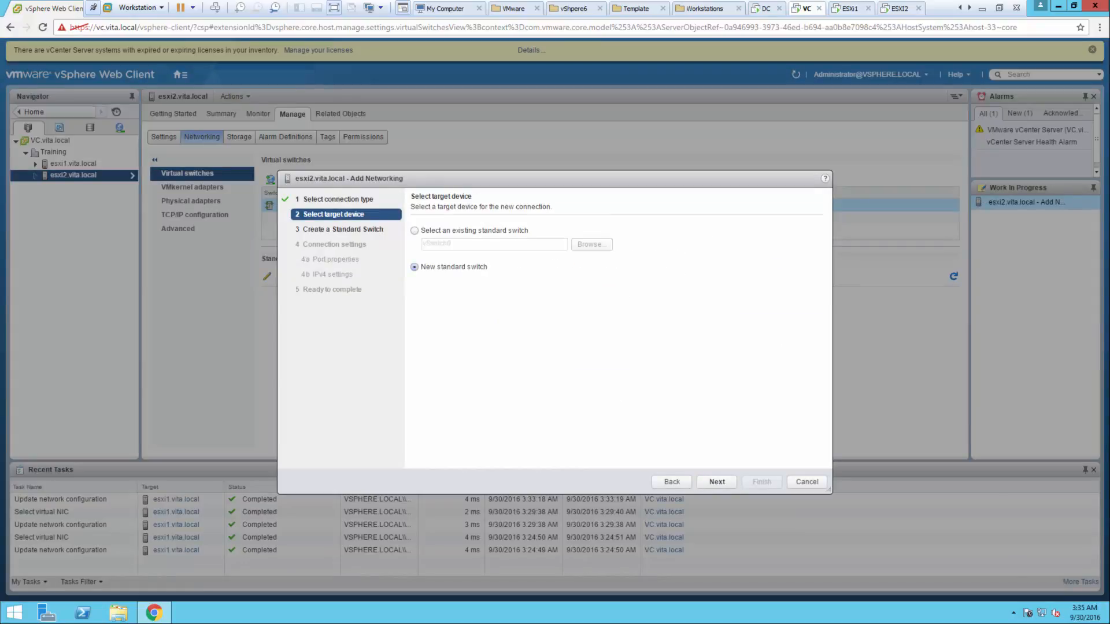
click(717, 481)
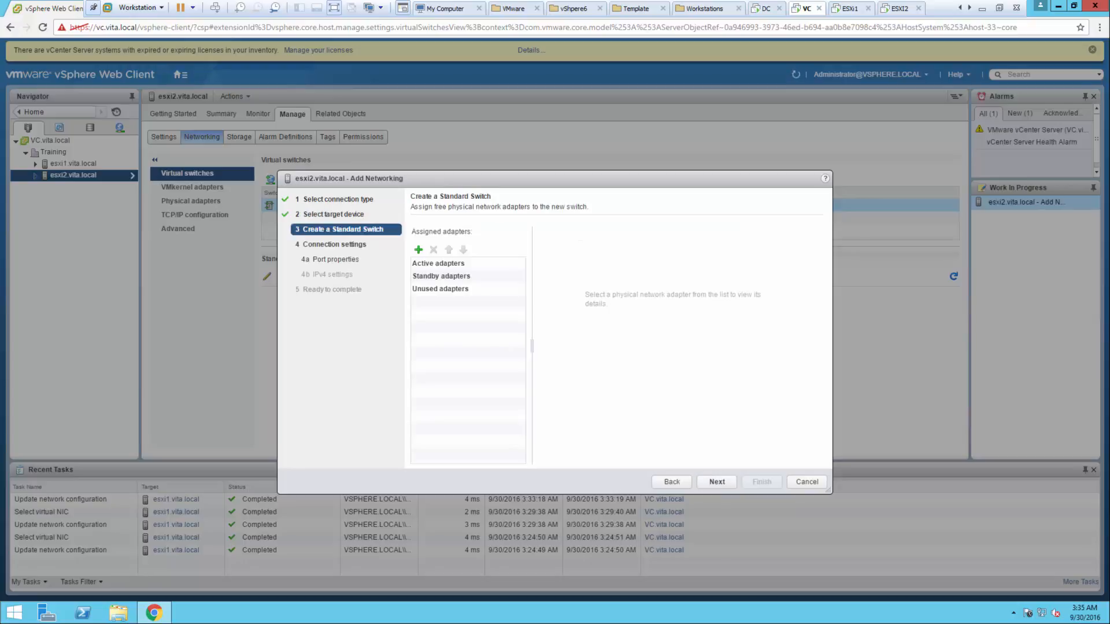
click(418, 249)
ctrl+click(449, 302)
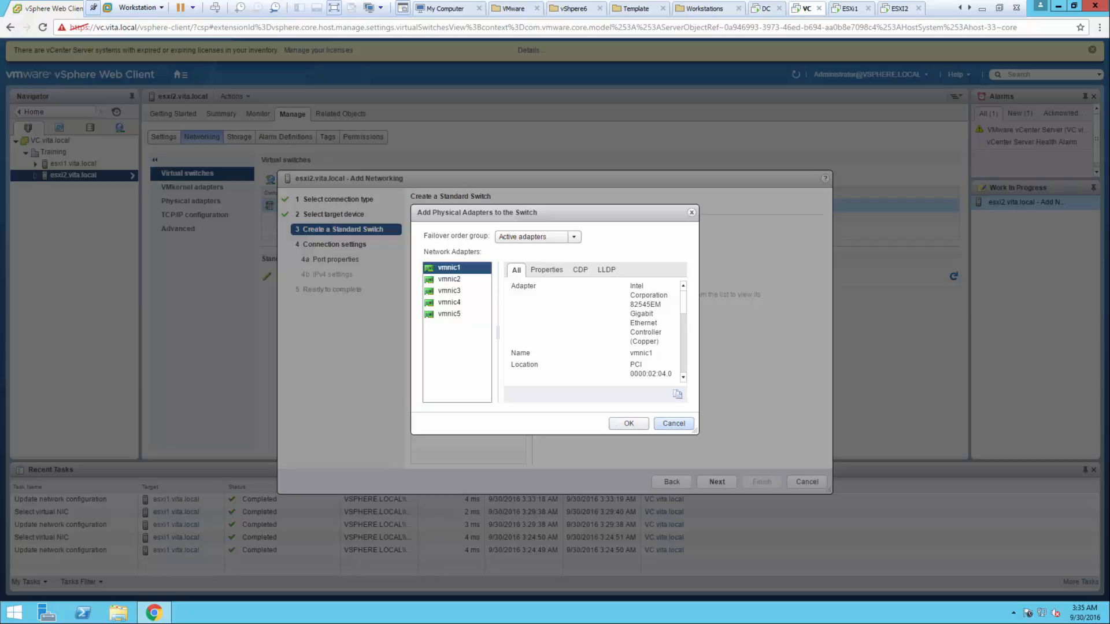
click(673, 423)
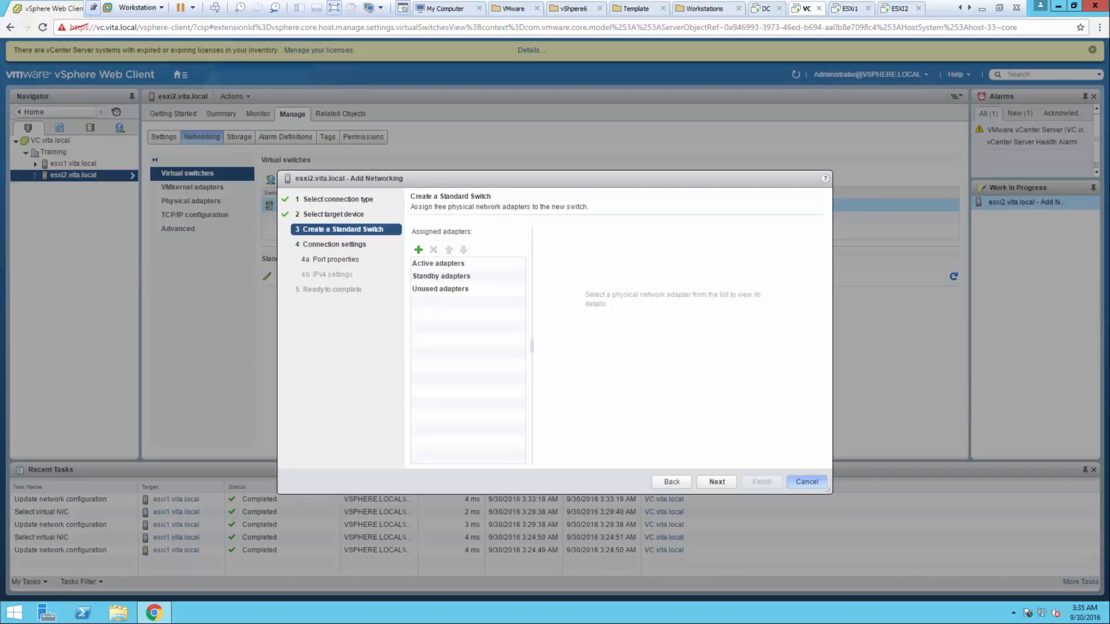
click(807, 481)
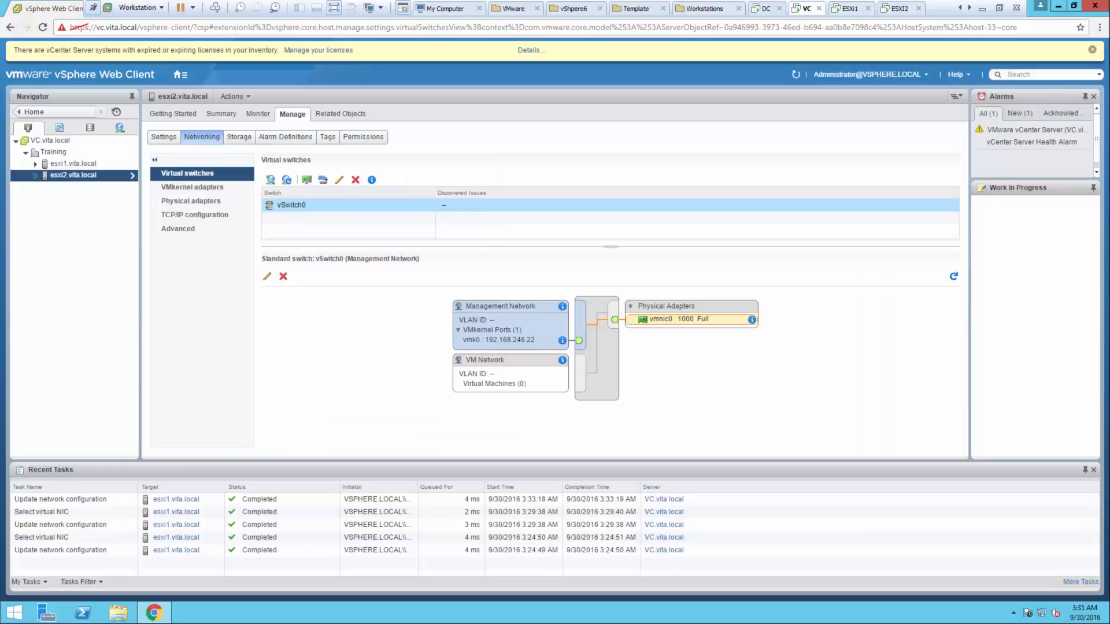
Step: Add vmnic1 as an active physical adapter to vSwitch0 on esxi2.vita.local
click(323, 180)
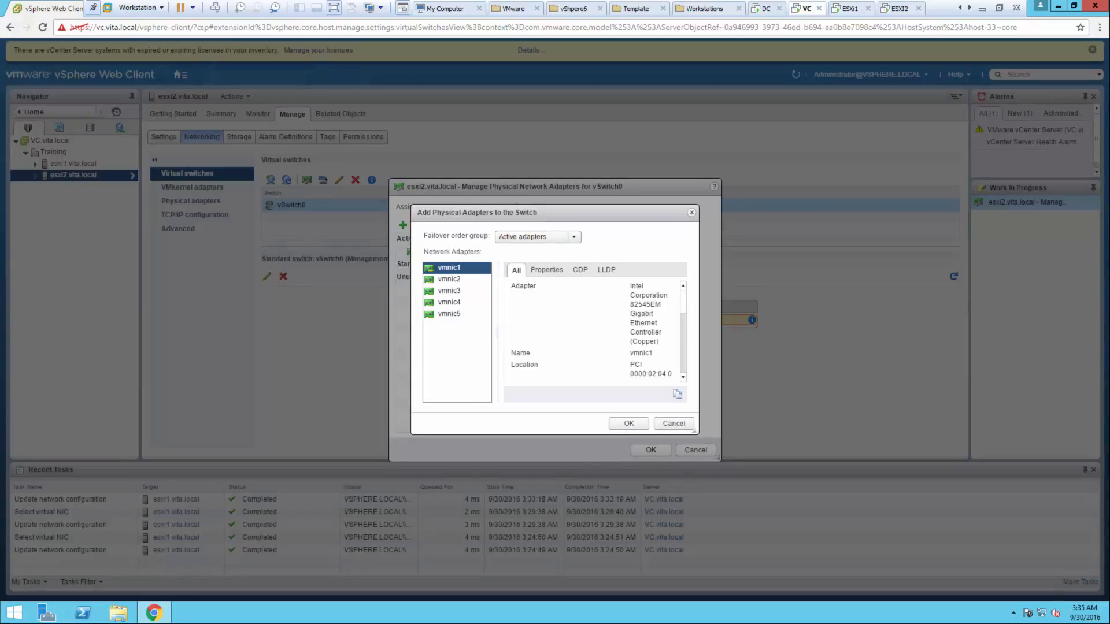
click(628, 423)
click(650, 450)
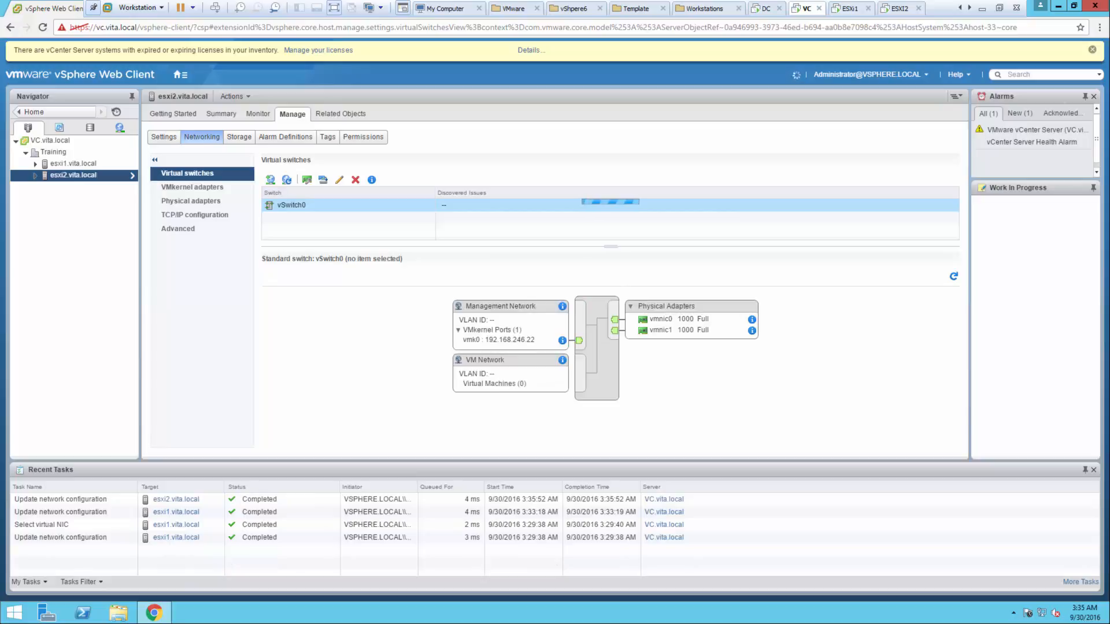
Step: Begin adding a VMkernel network adapter on a new standard switch of esxi2.vita.local with vmnic2 as its active adapter
click(270, 180)
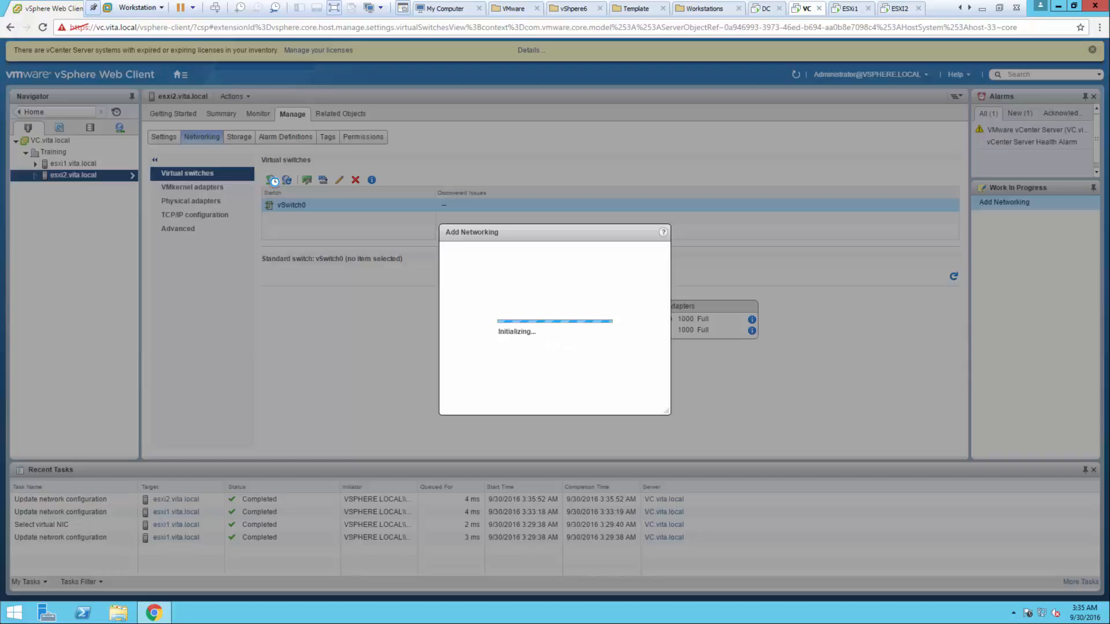
click(717, 481)
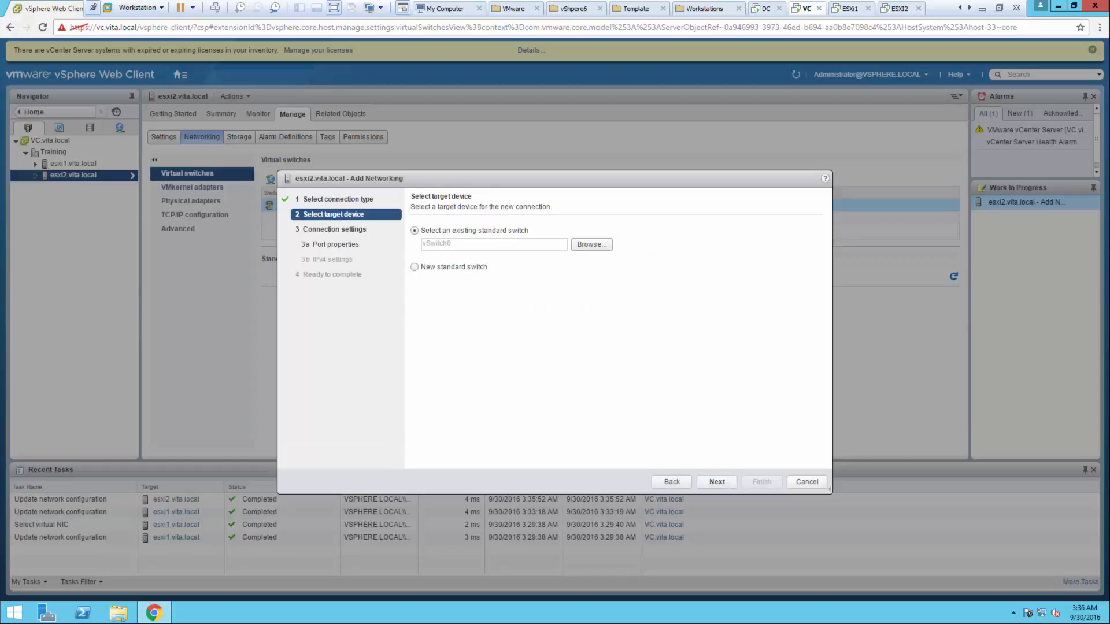
click(415, 266)
click(717, 481)
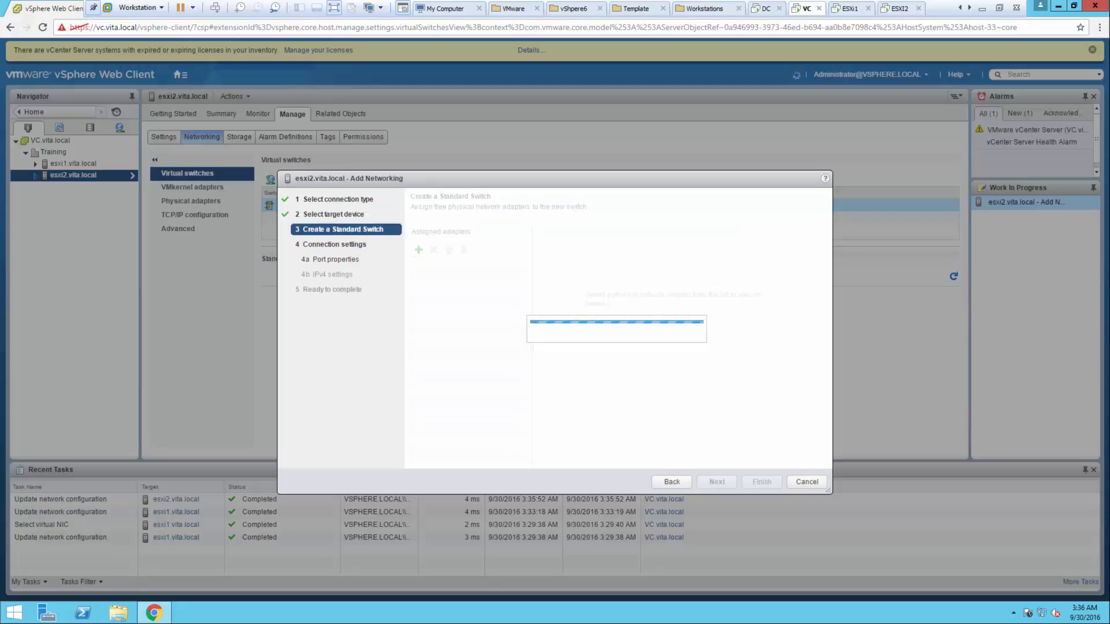
click(418, 250)
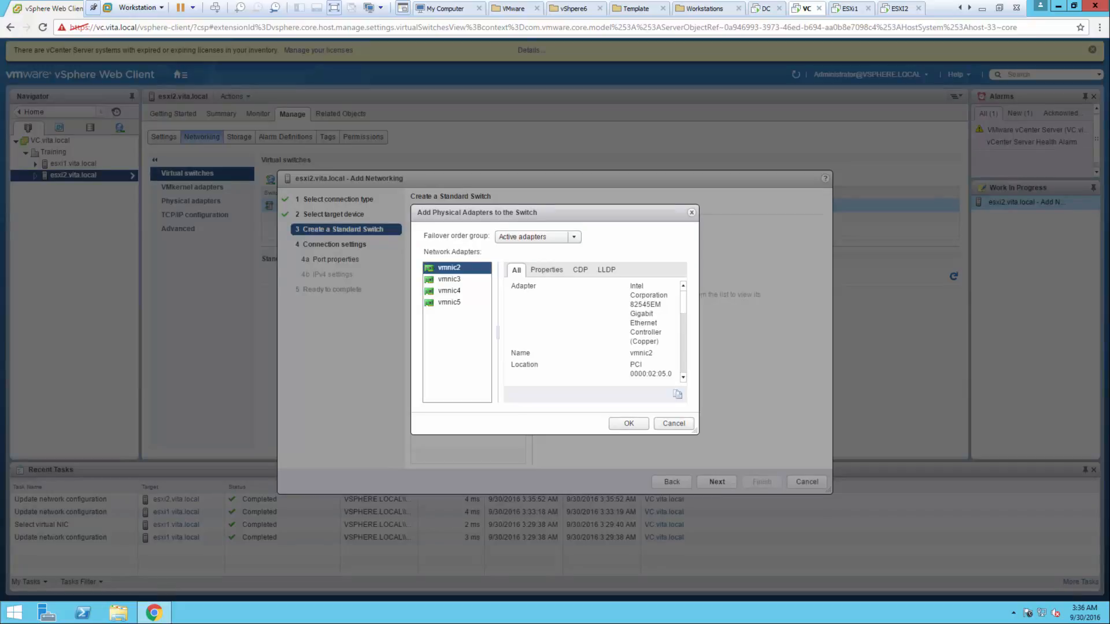
click(629, 423)
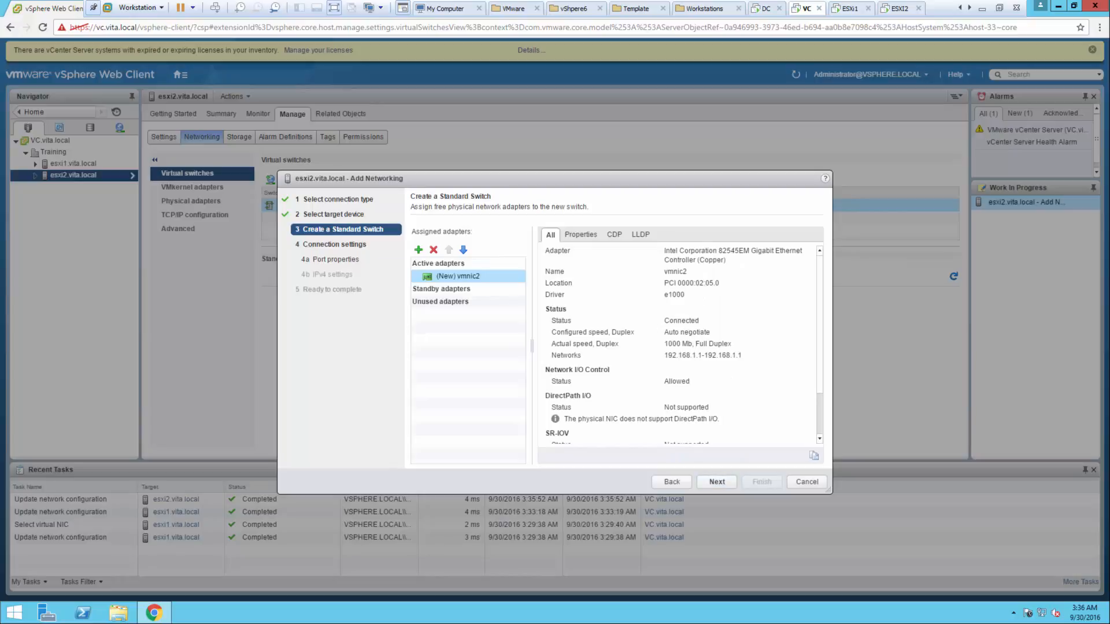
click(717, 482)
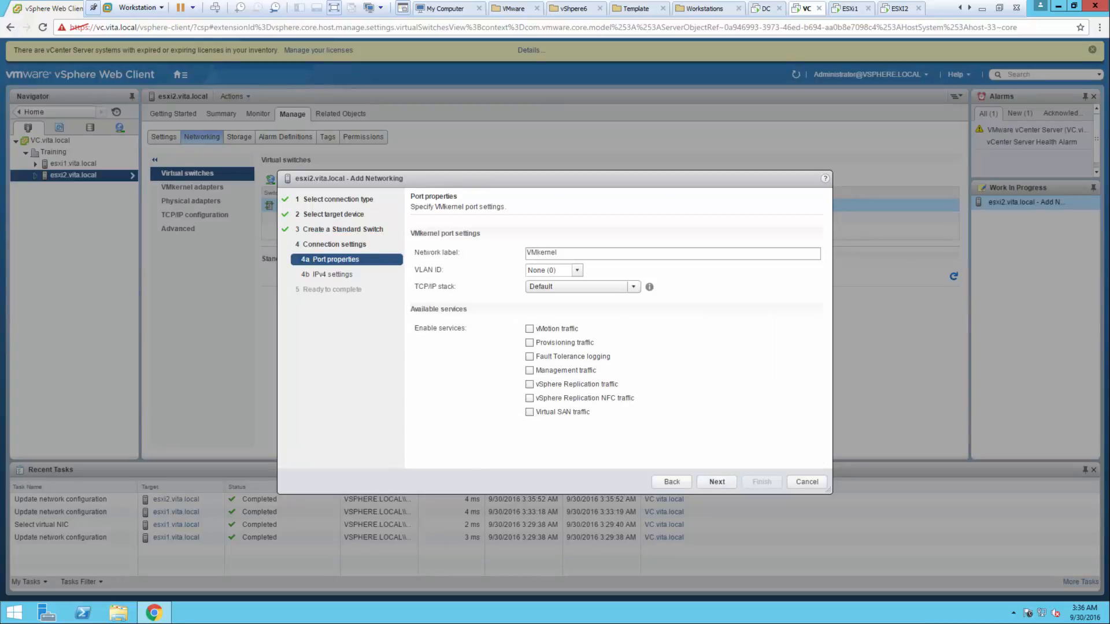
Step: Set the network label of the VMkernel port on esxi2.vita.local to vMotion and enable vMotion traffic
text(vMotion)
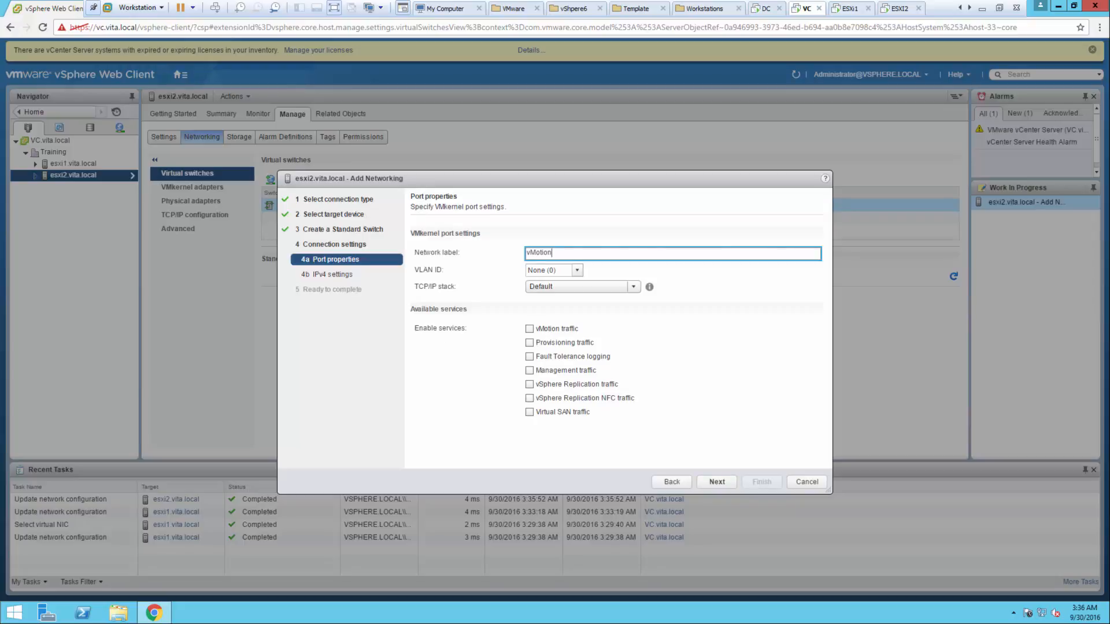
click(528, 328)
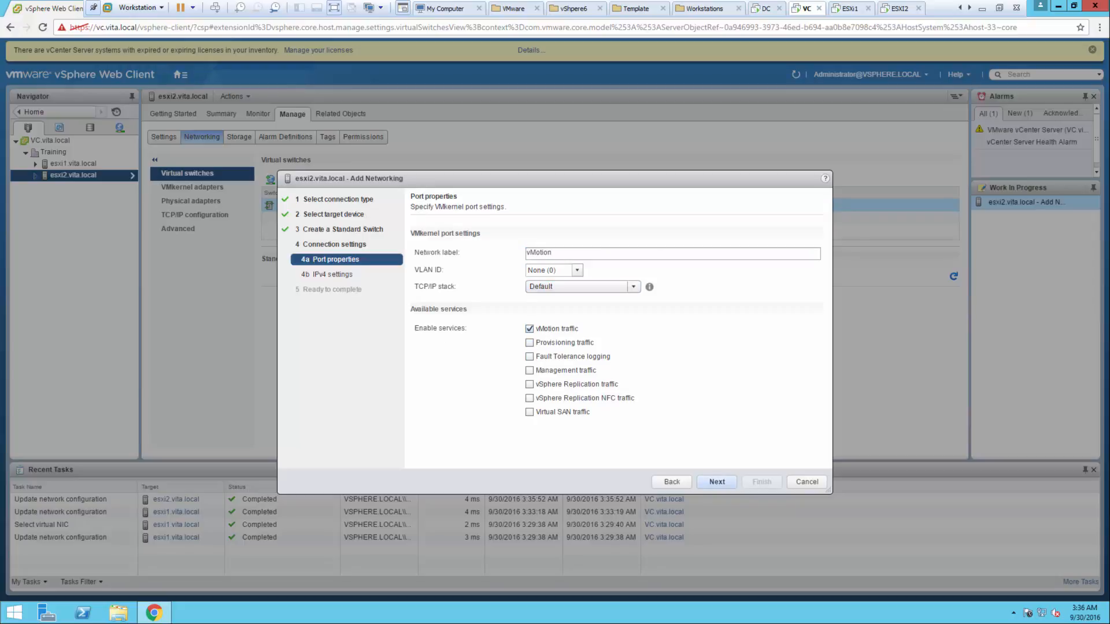
click(717, 481)
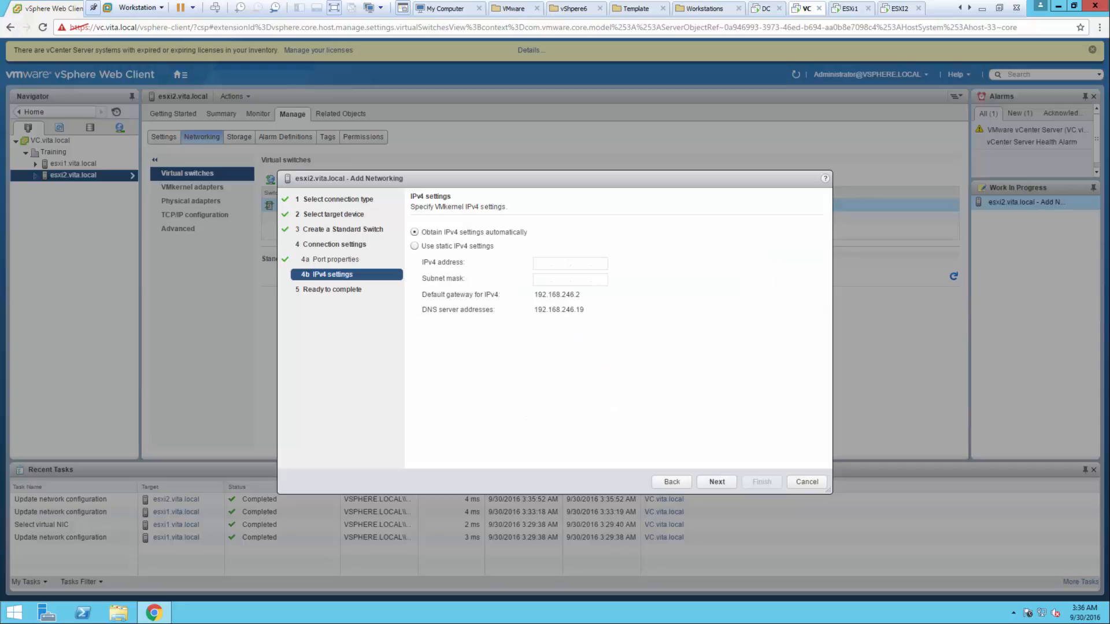
Step: Give the vMotion VMkernel adapter the static IPv4 address 192.168.1.22 with subnet mask 255.255.255.0 and finish adding it to esxi2.vita.local
click(415, 245)
click(555, 263)
text(192 . 1)
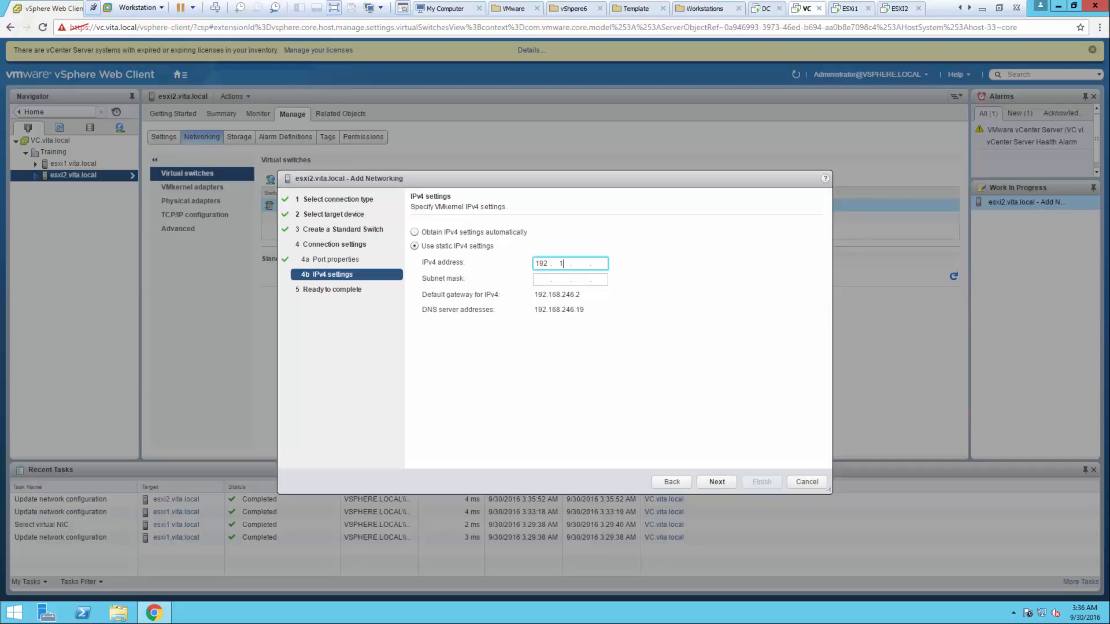
text(68 . 1 . 22)
click(570, 279)
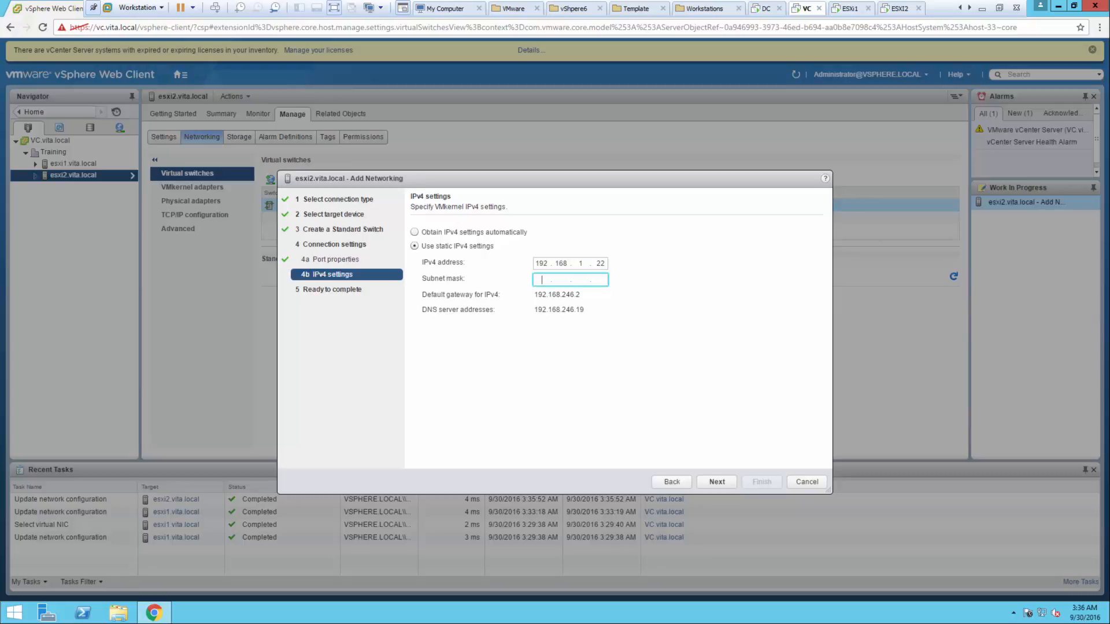
text(255.255.255.0)
click(600, 263)
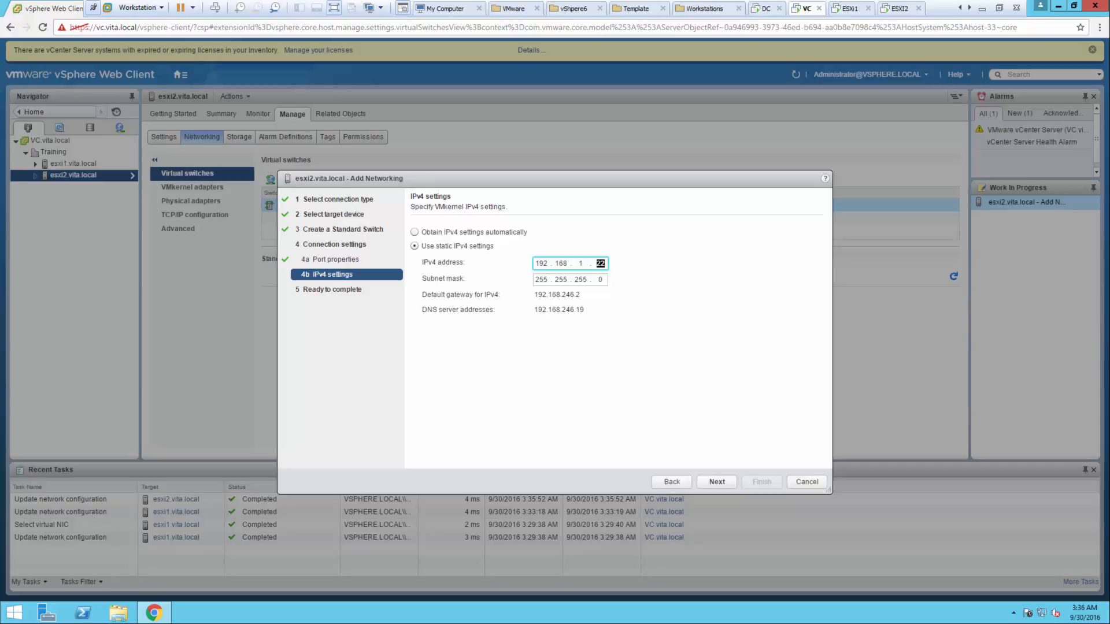
click(716, 482)
click(762, 481)
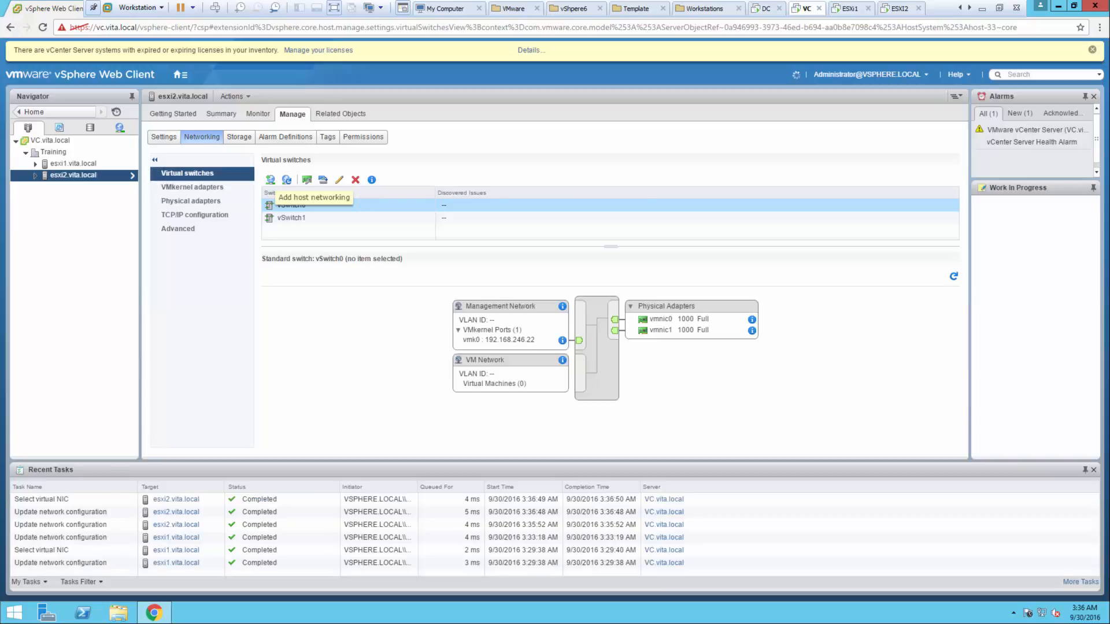
Step: Begin adding a VMkernel network adapter on another new standard switch of esxi2.vita.local with vmnic3 as its active adapter
click(270, 180)
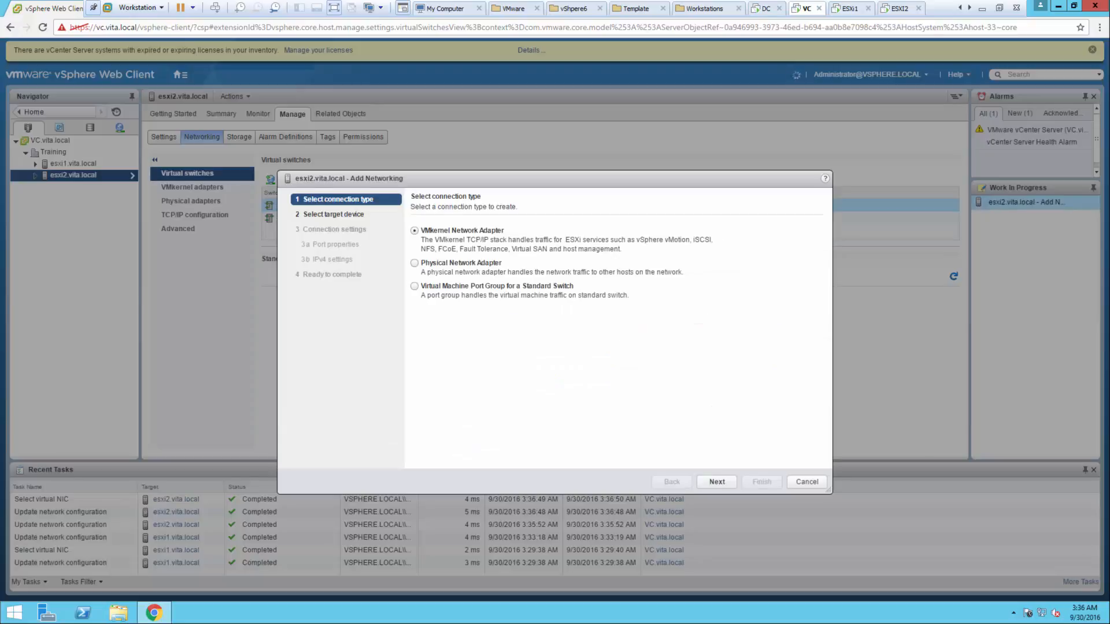
click(717, 482)
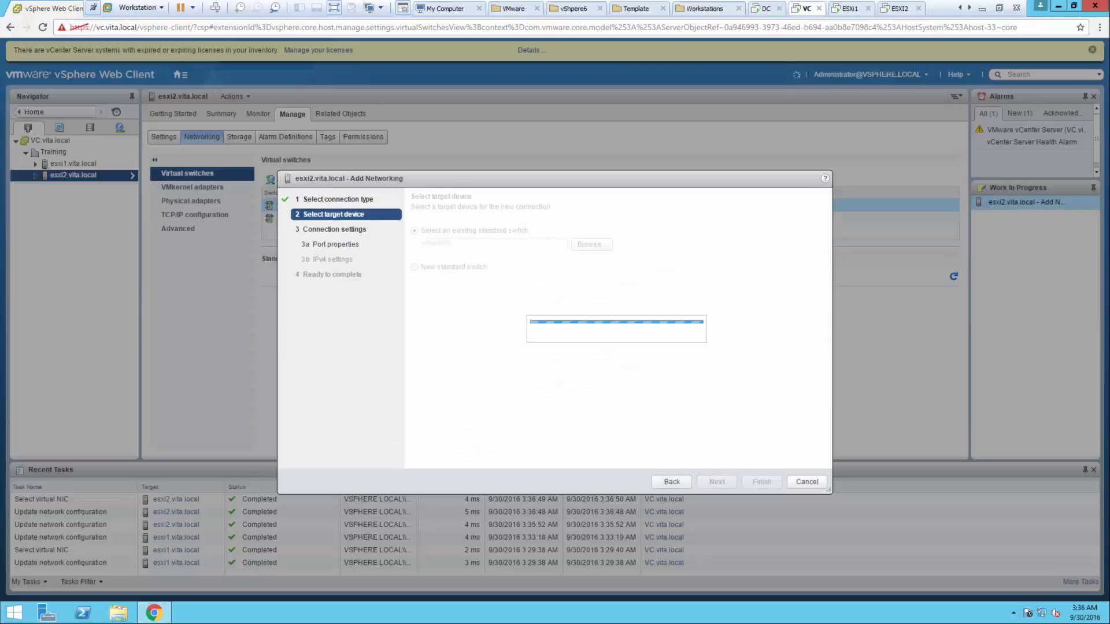
click(414, 267)
click(716, 482)
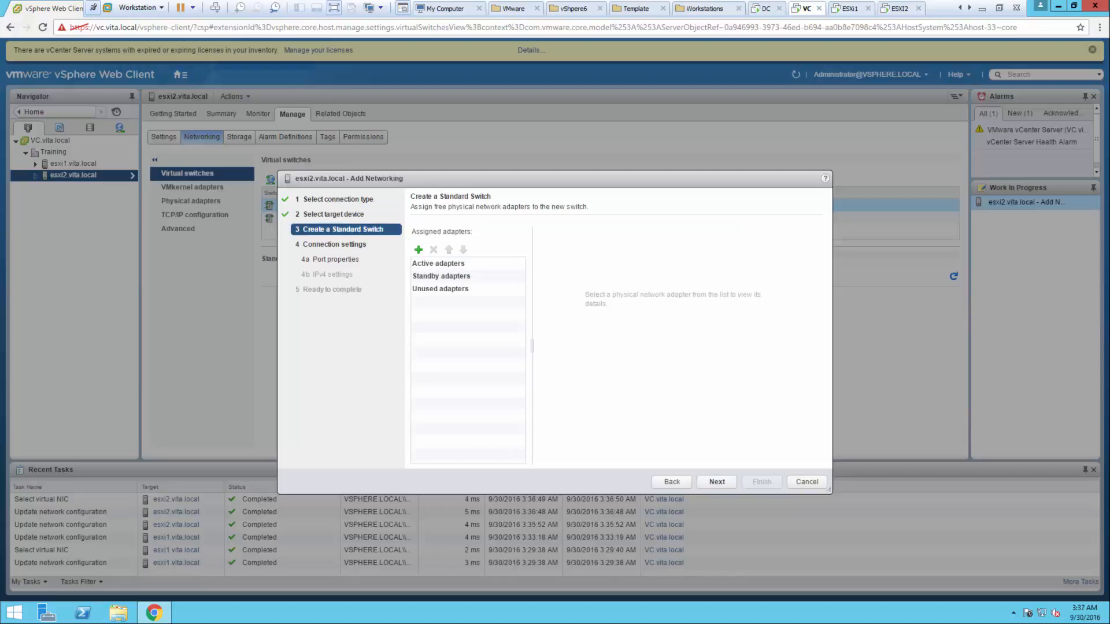
click(419, 249)
ctrl+click(449, 291)
ctrl+click(449, 291)
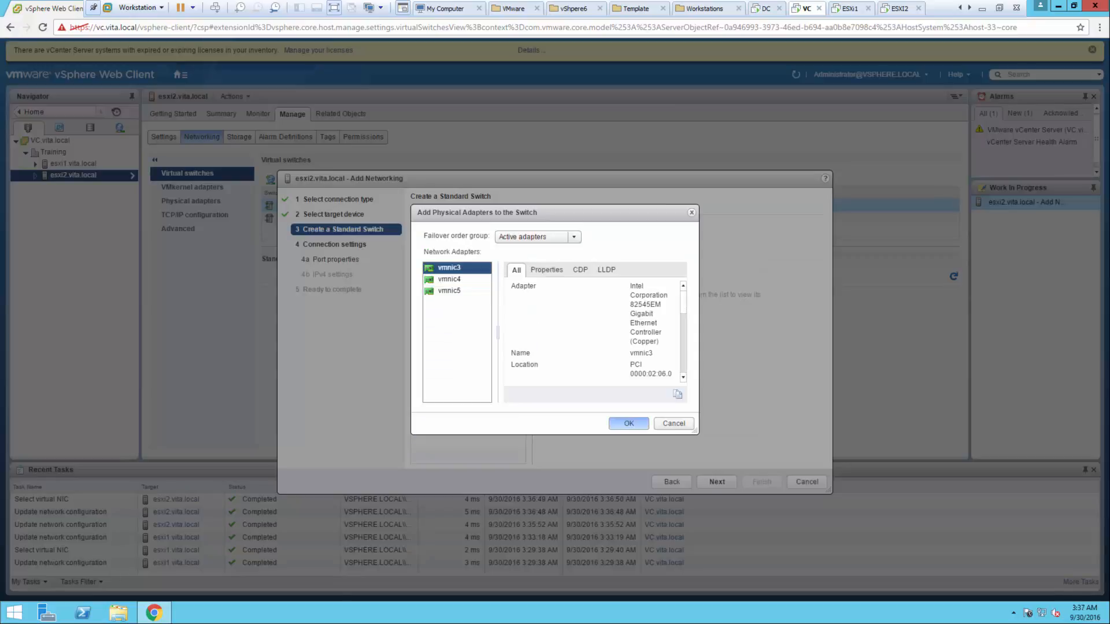
click(628, 423)
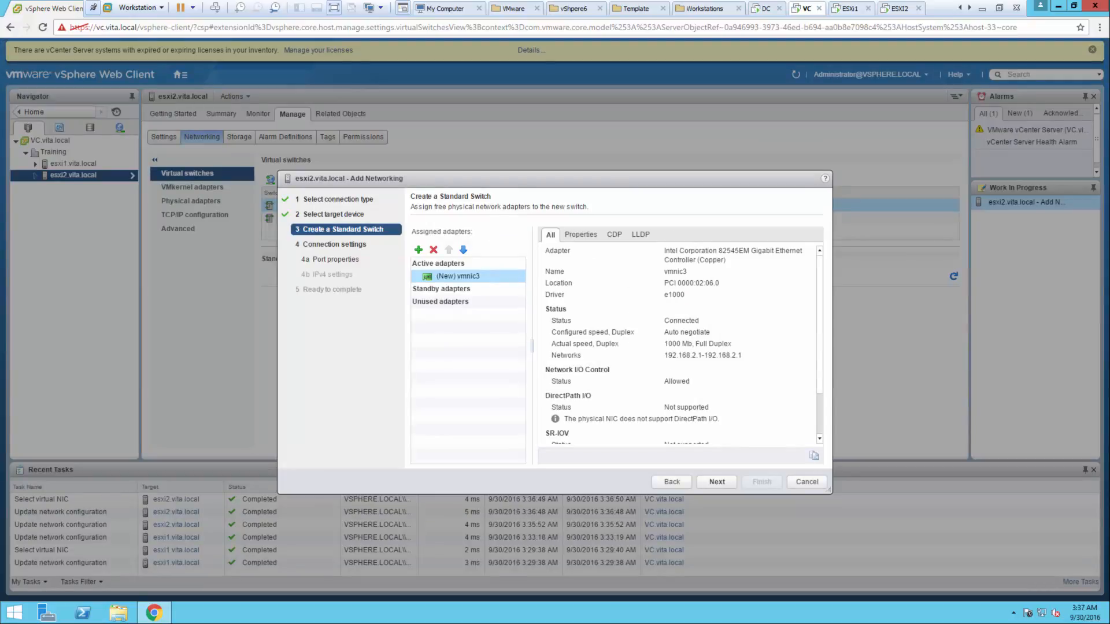
click(717, 481)
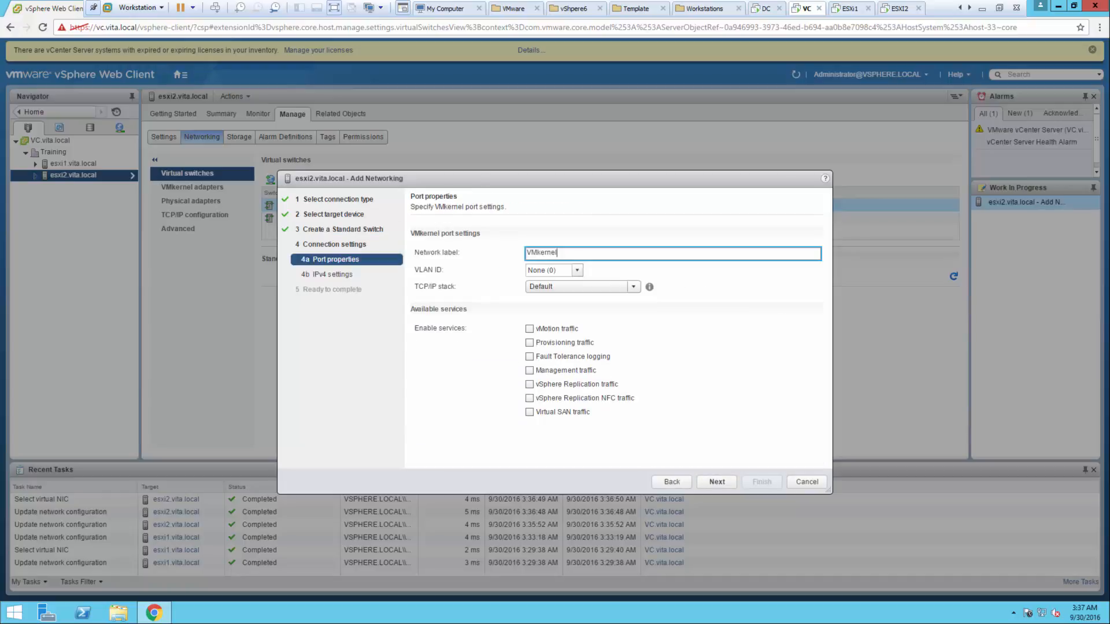
Step: Set the VMkernel port's network label to FT and enable Fault Tolerance logging
text(FT)
click(530, 356)
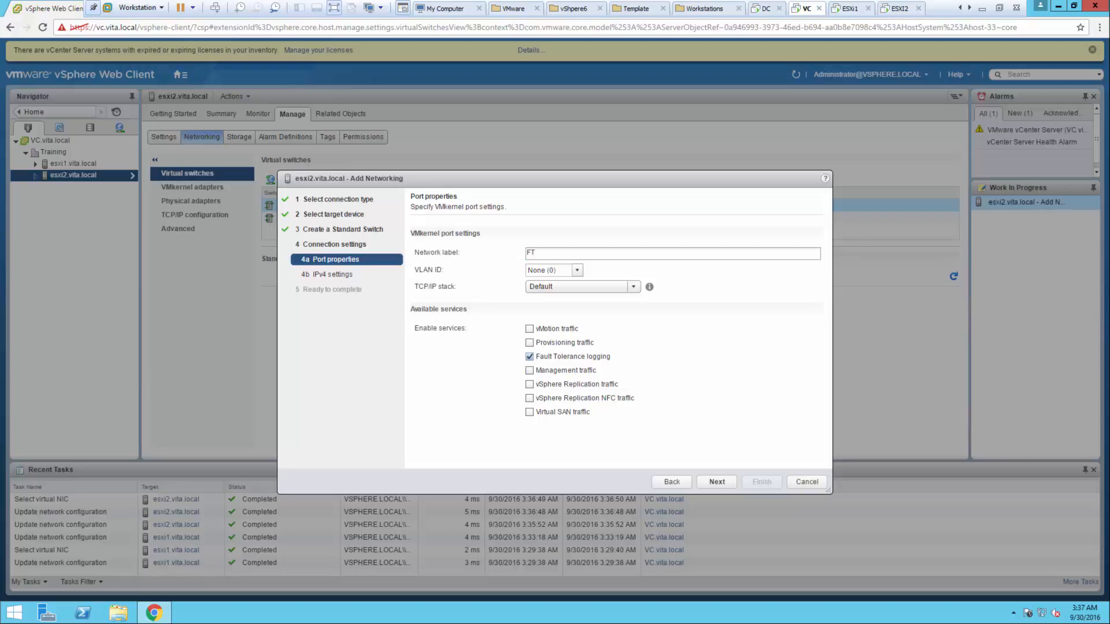
click(716, 482)
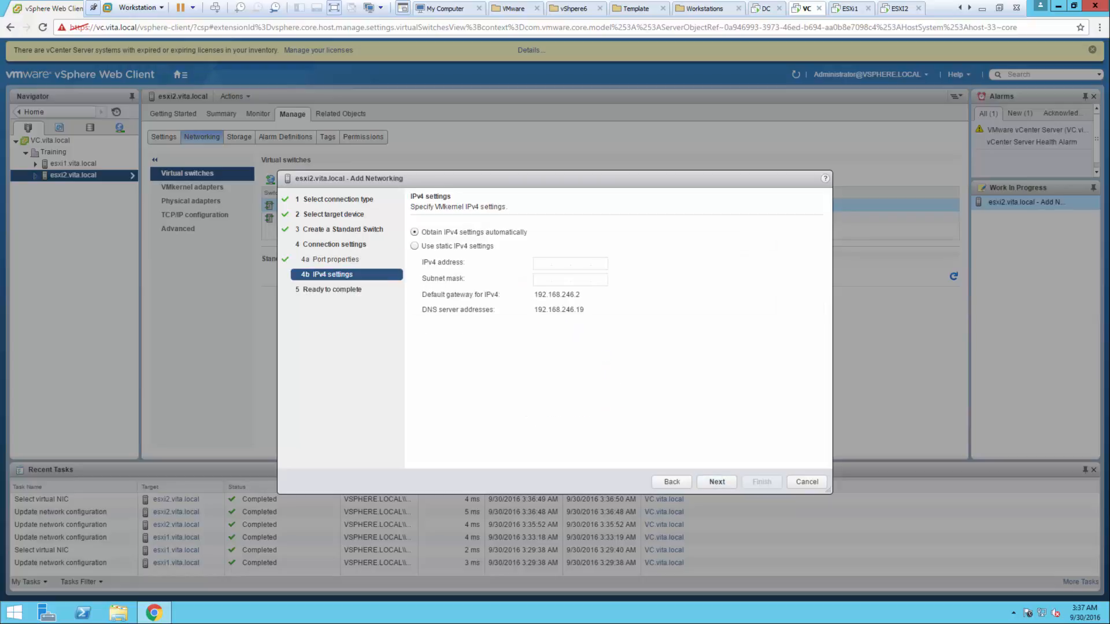
Step: Assign the FT adapter the static IPv4 address 192.168.2.22 with subnet mask 255.255.255.0 and complete its creation
click(414, 246)
click(542, 263)
text(192.)
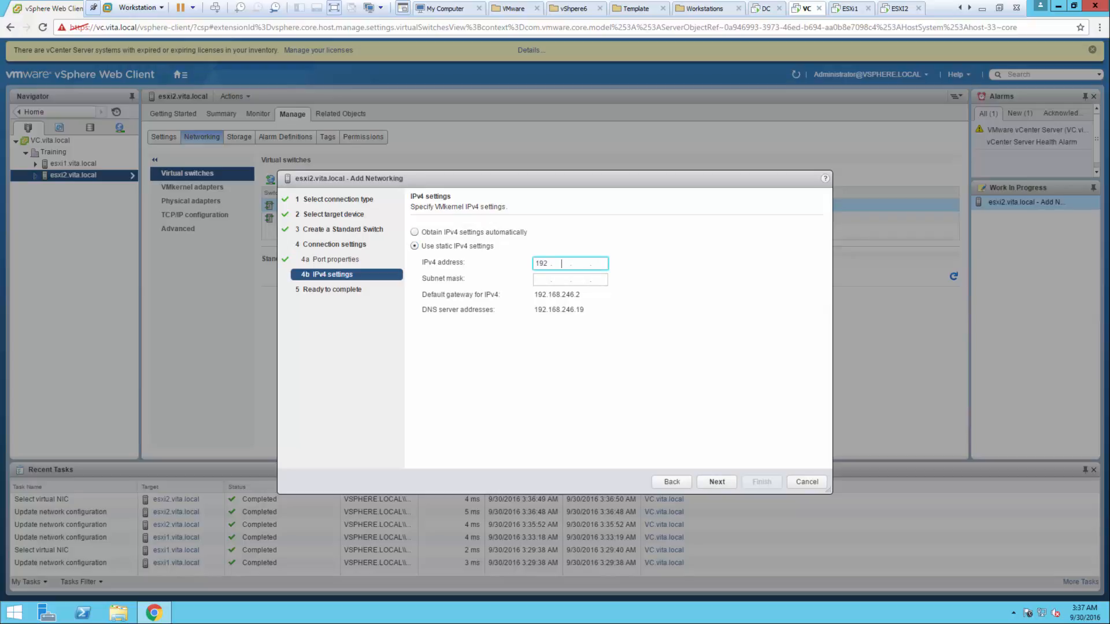
text(168.2.22)
key(Tab)
text(255.255.255.)
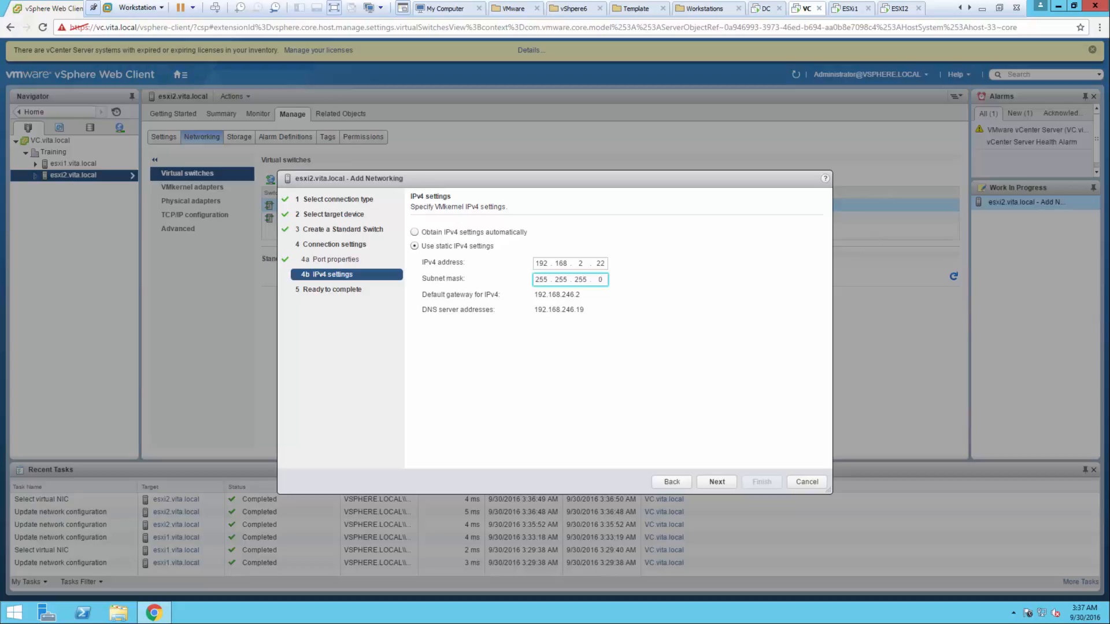
text(0)
click(716, 481)
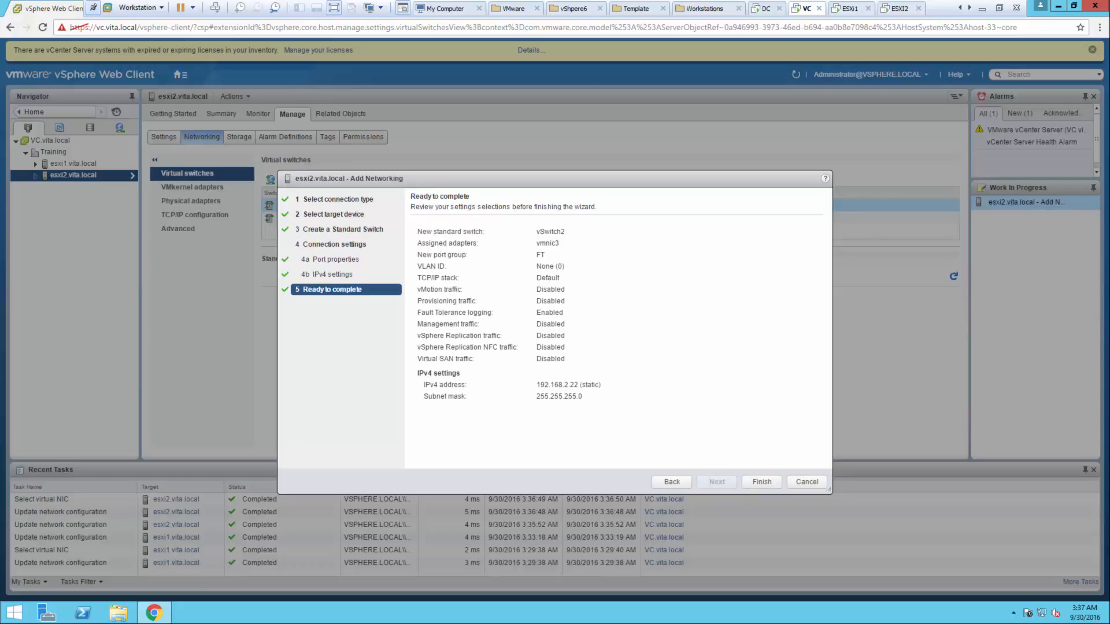
click(762, 482)
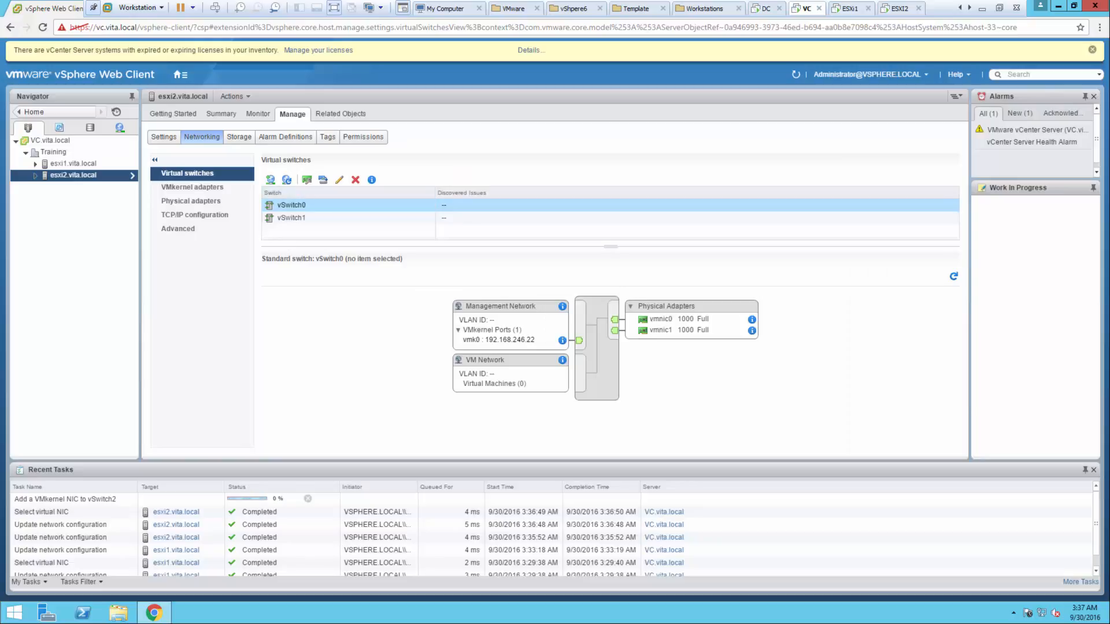
Step: Begin adding a VMkernel network adapter on a new standard switch of esxi2.vita.local with vmnic4 and vmnic5 as active adapters
click(269, 180)
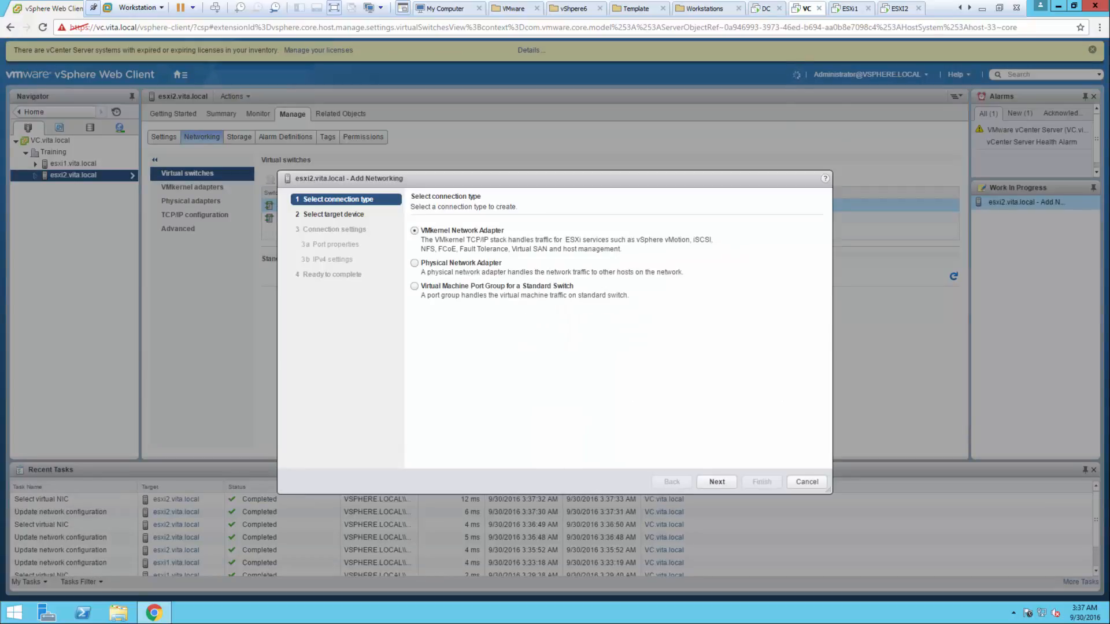
key(Return)
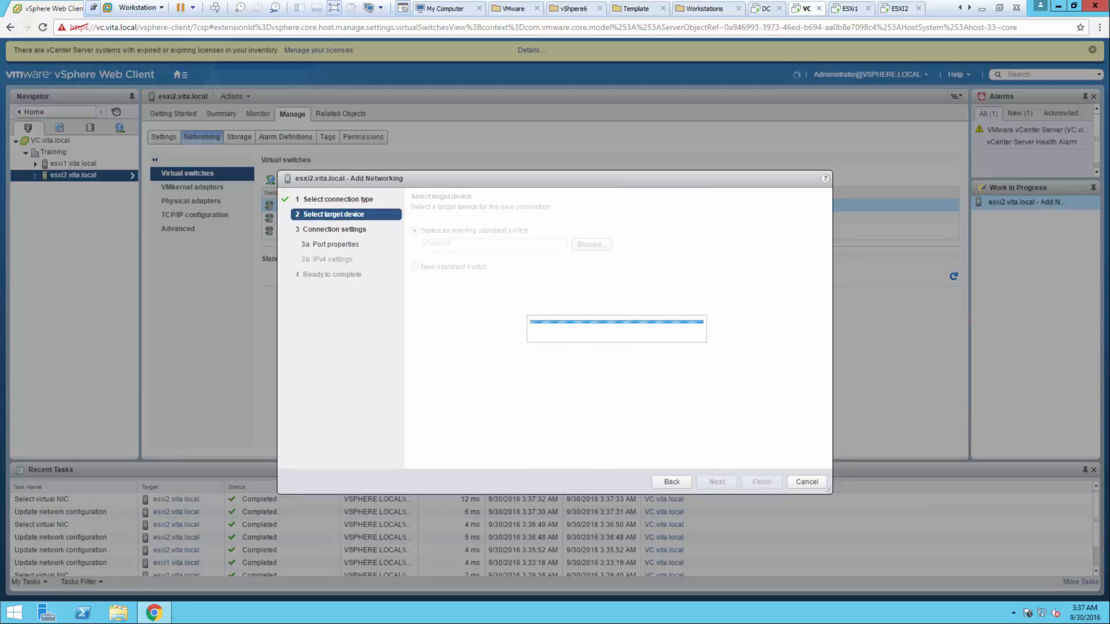
click(414, 267)
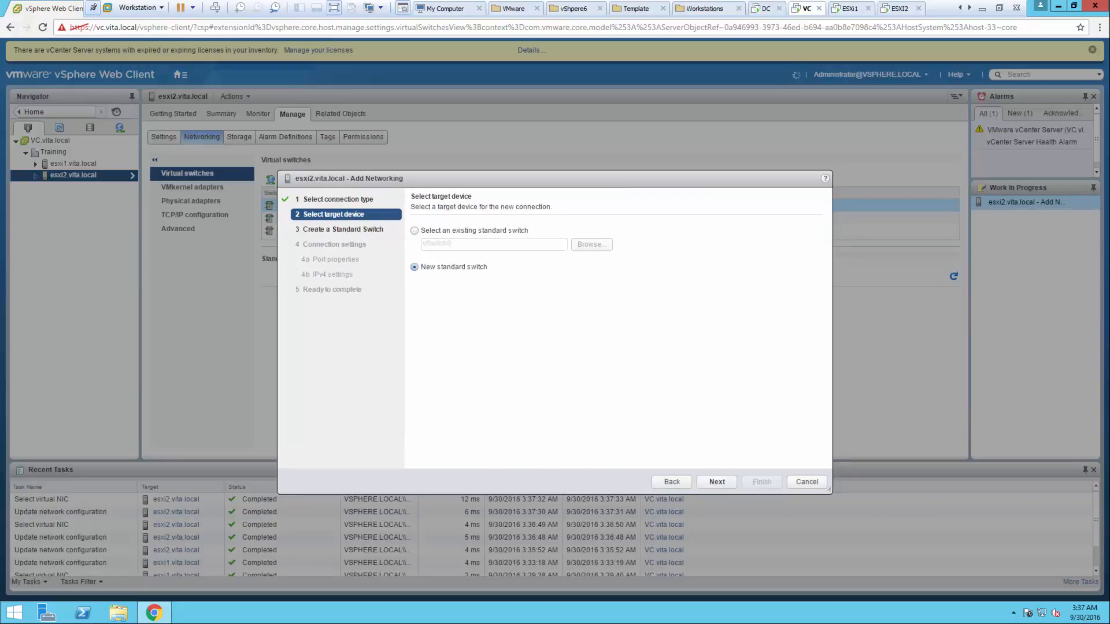
key(Return)
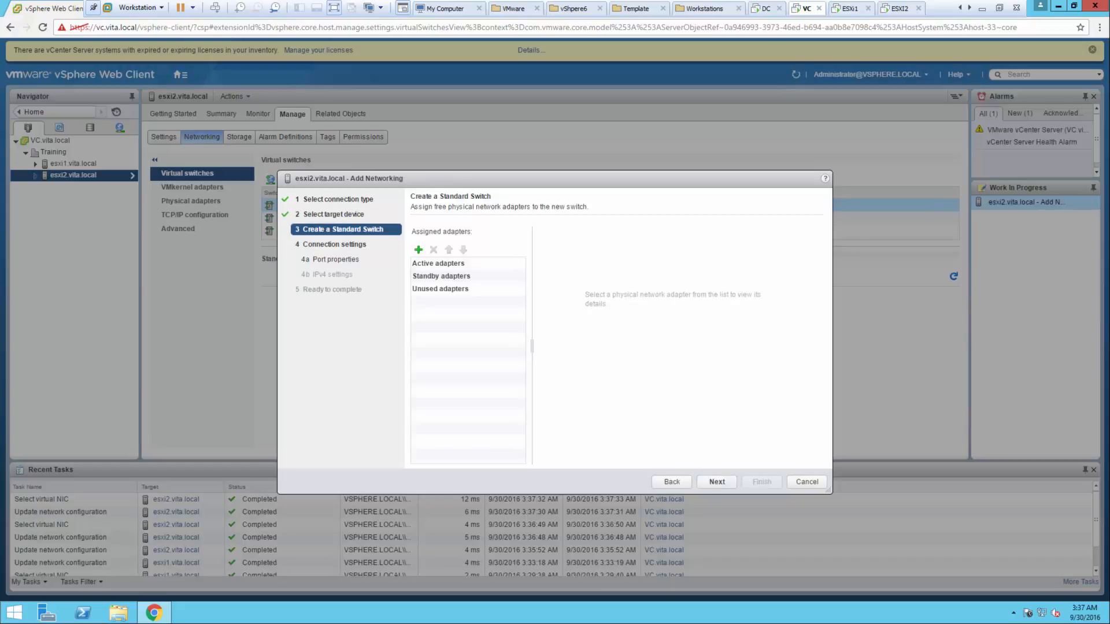
click(418, 249)
shift+click(449, 279)
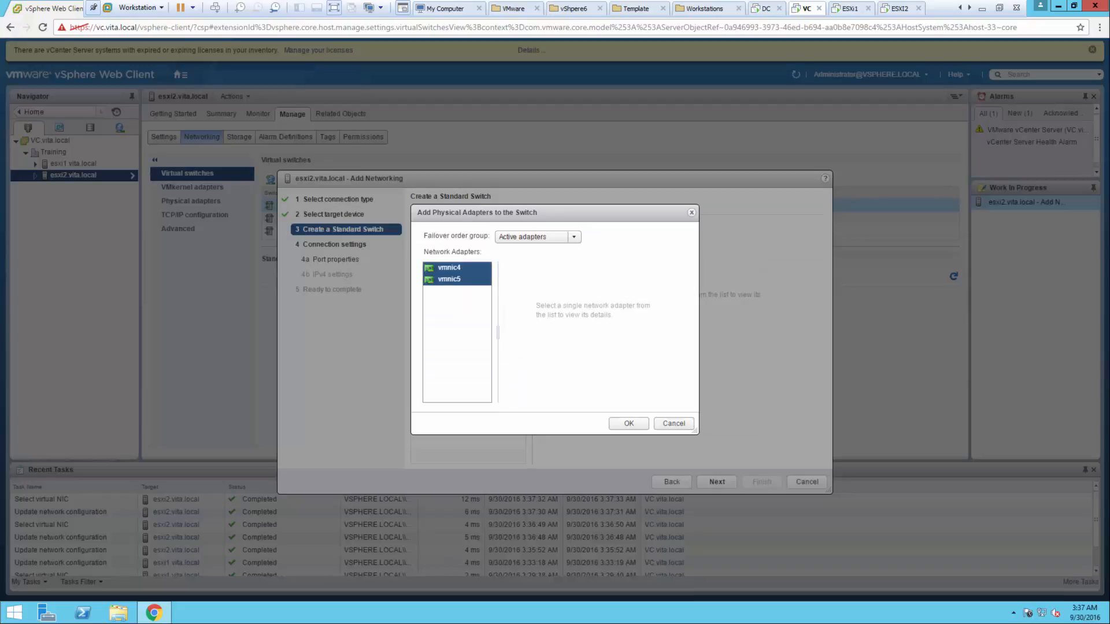
click(628, 423)
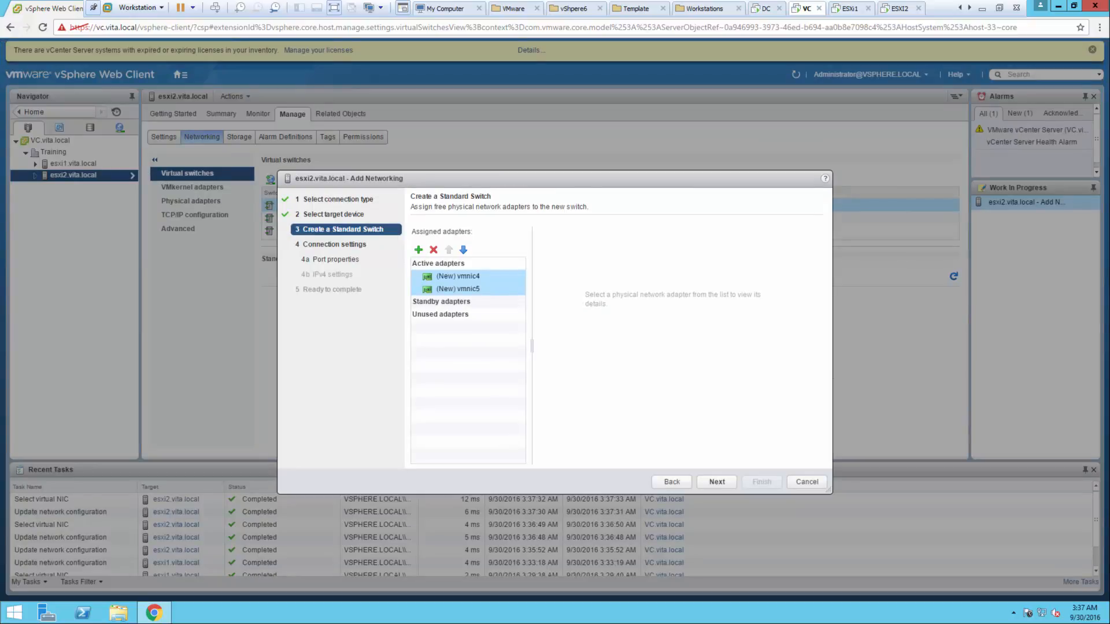
click(716, 481)
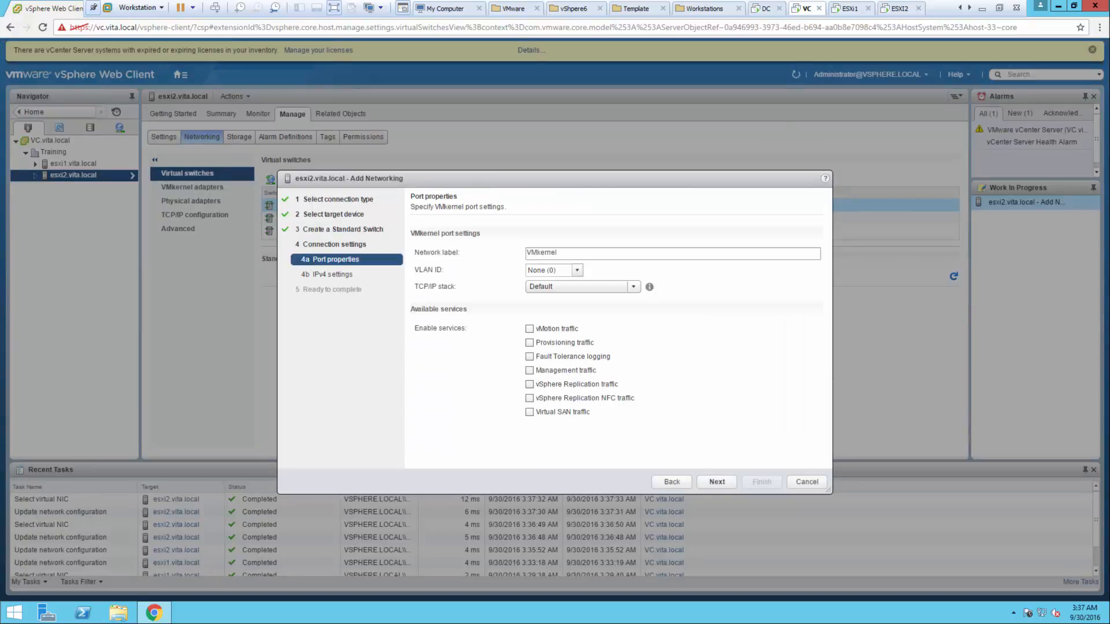
Step: Set the network label of the new VMkernel port to iSCSI1, leaving all services disabled
double_click(540, 252)
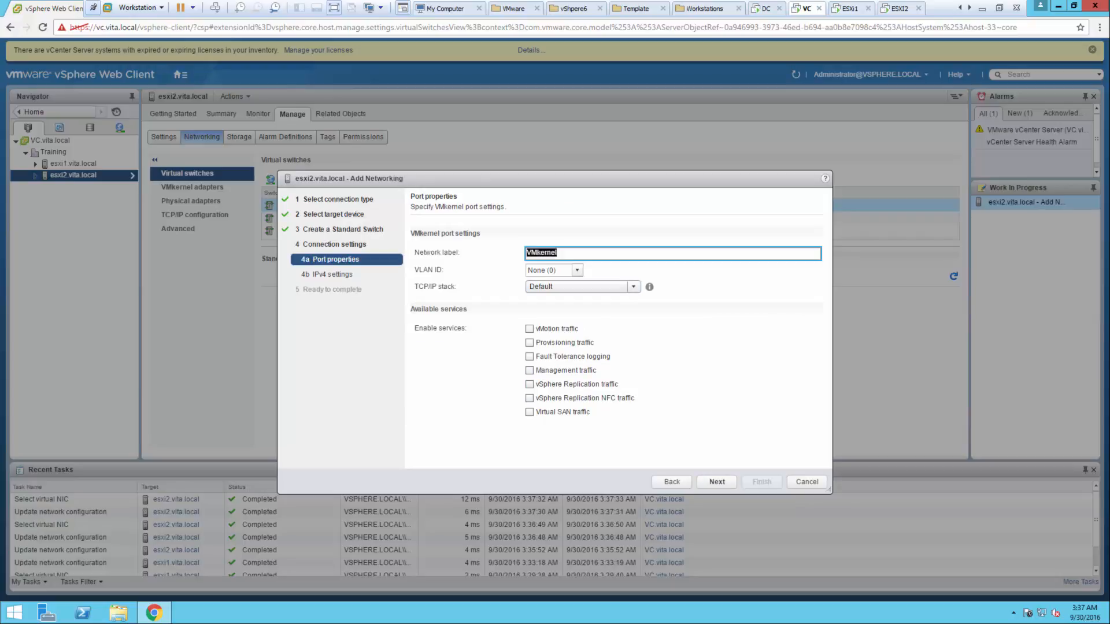
key(BackSpace)
text(iSCSI1)
click(716, 481)
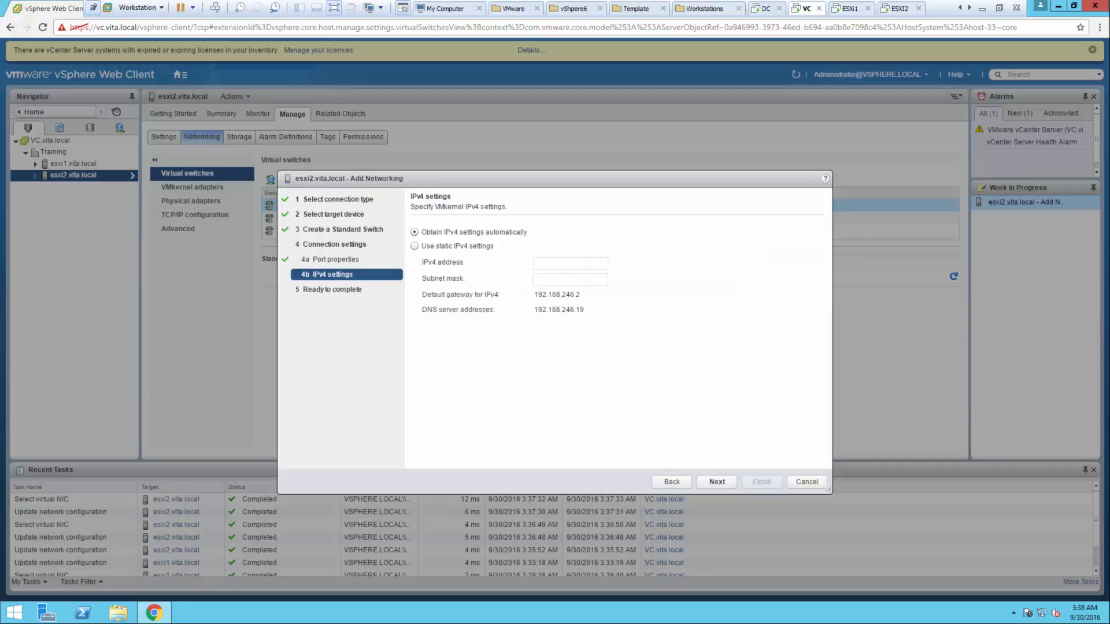
Step: Assign the iSCSI1 adapter the static IPv4 address 192.168.3.22 with subnet mask 255.255.255.0 and complete its creation
click(414, 246)
click(543, 264)
text(19)
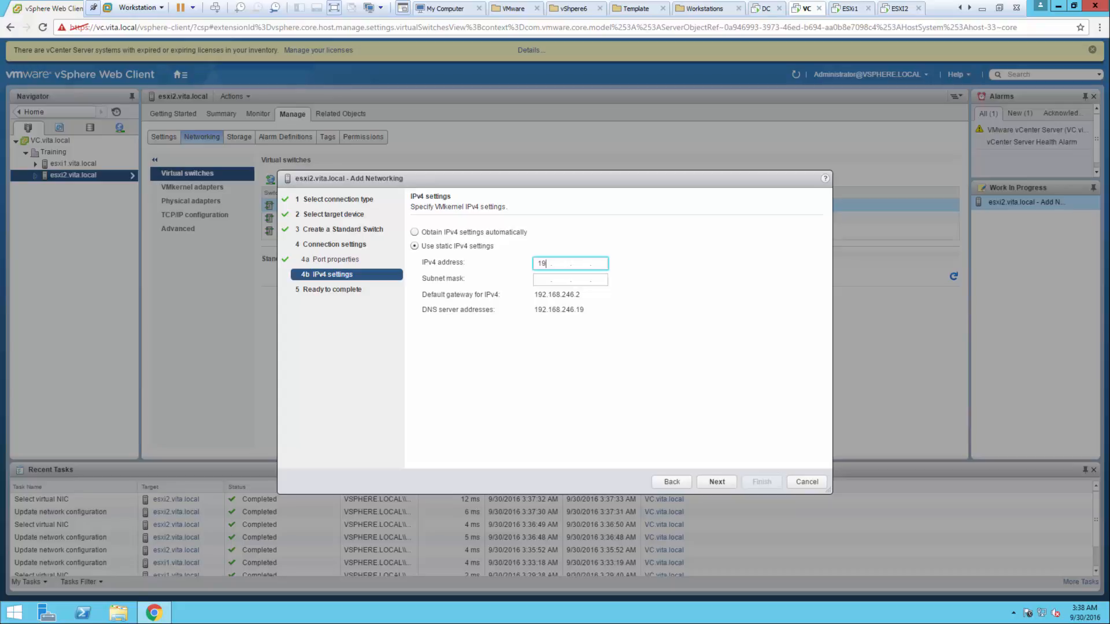
text(2.168.3.22)
key(Tab)
text(255.255.255.)
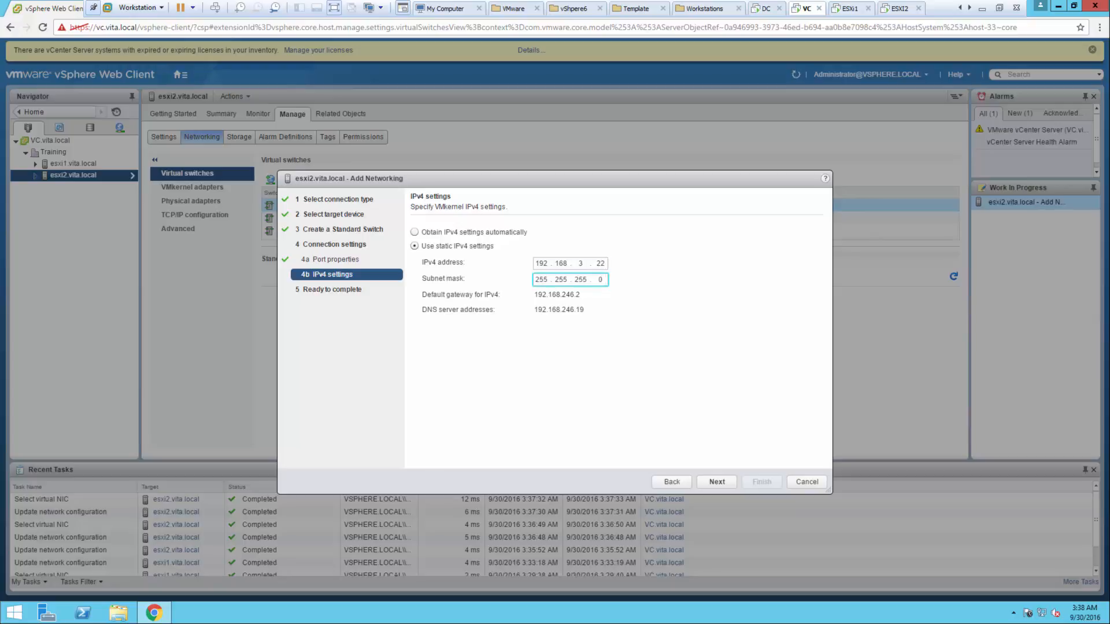
click(717, 482)
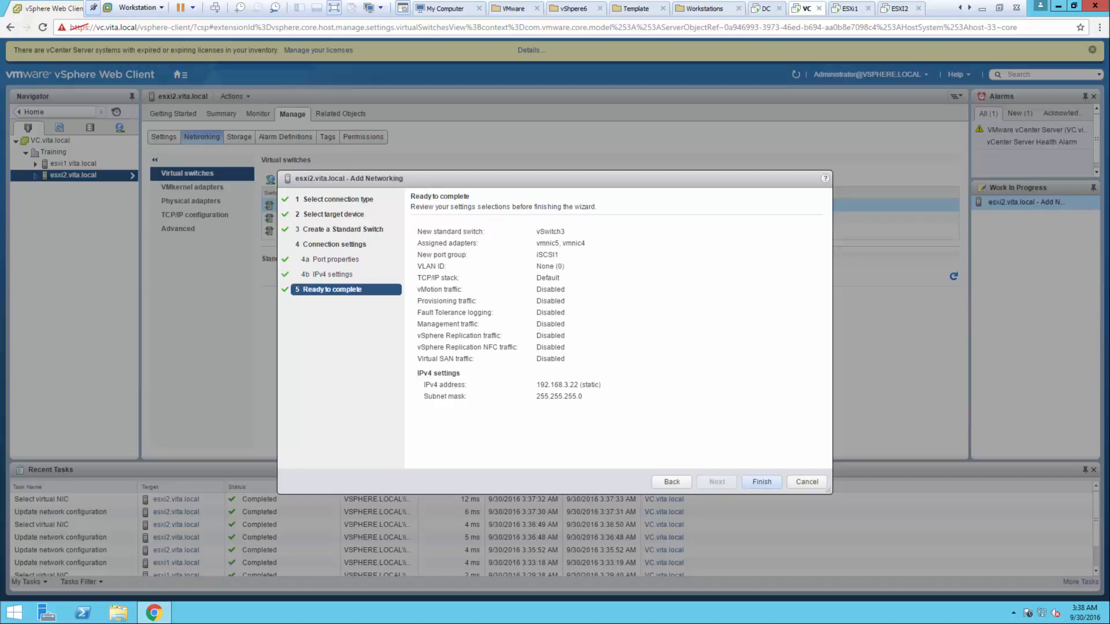
click(762, 481)
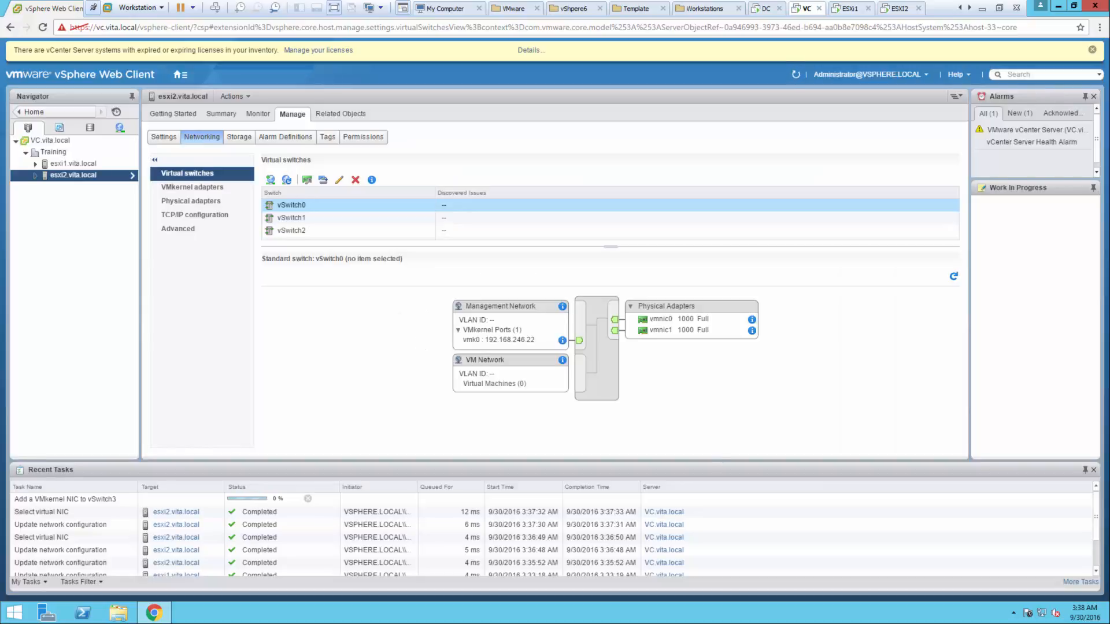